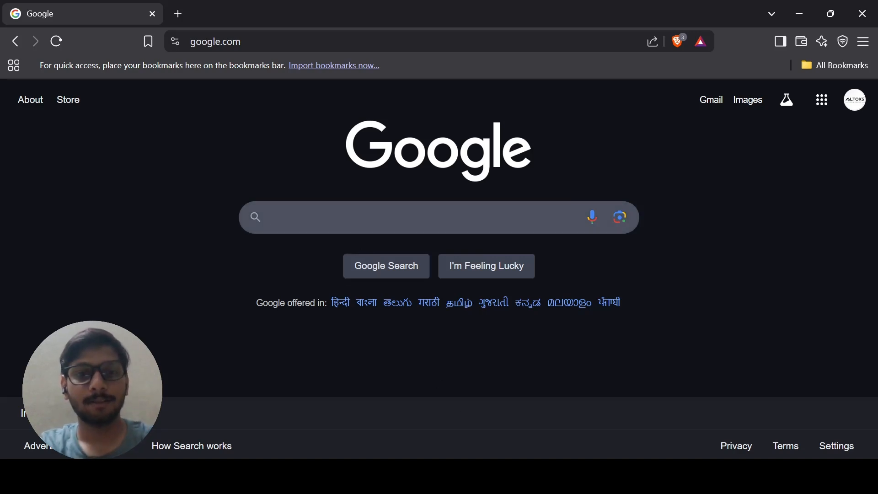
Search Google for the portfolio owner's full name and open their Vercel portfolio site.
click(352, 217)
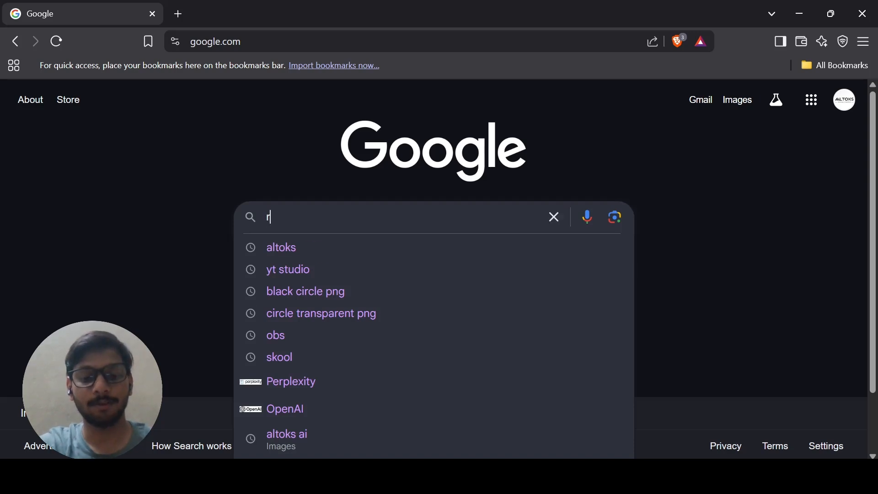
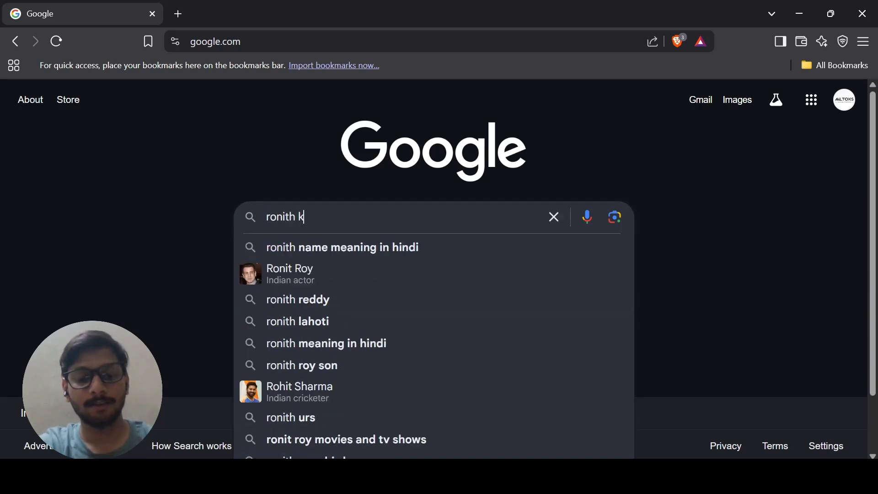
key(Return)
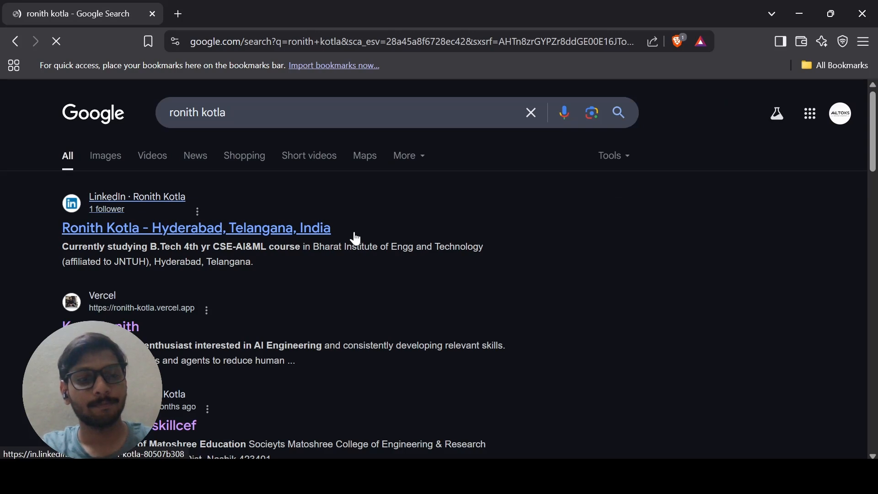
click(120, 324)
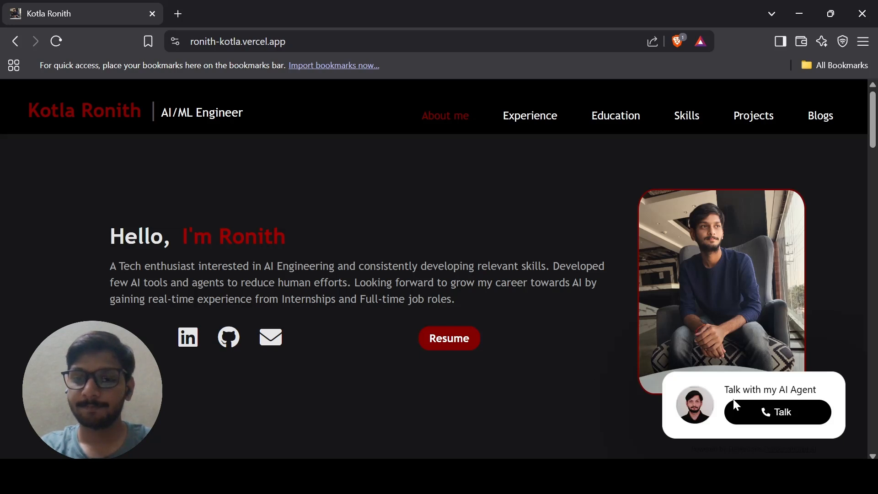
Start a voice call with the portfolio's AI agent, accepting the terms and allowing the microphone.
click(793, 411)
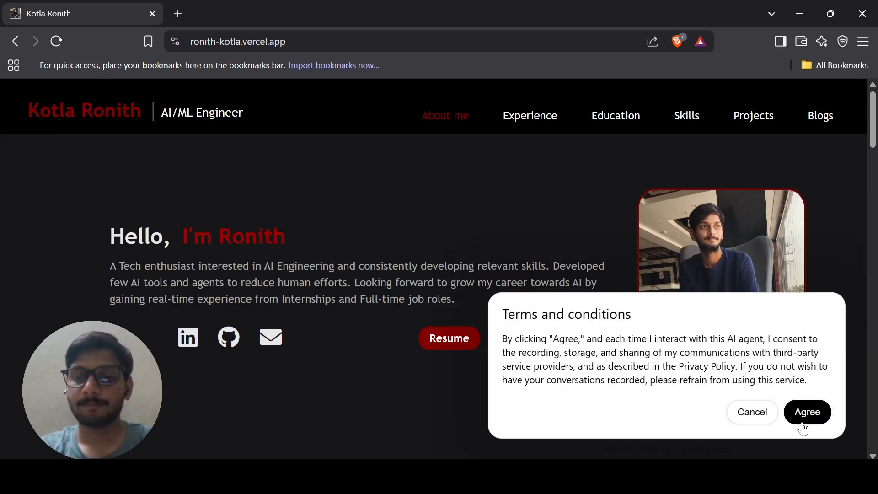
click(804, 414)
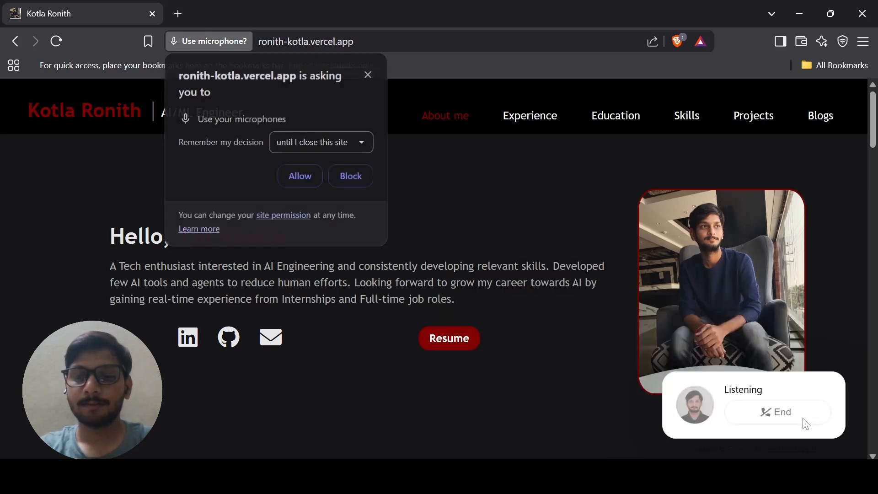
click(299, 176)
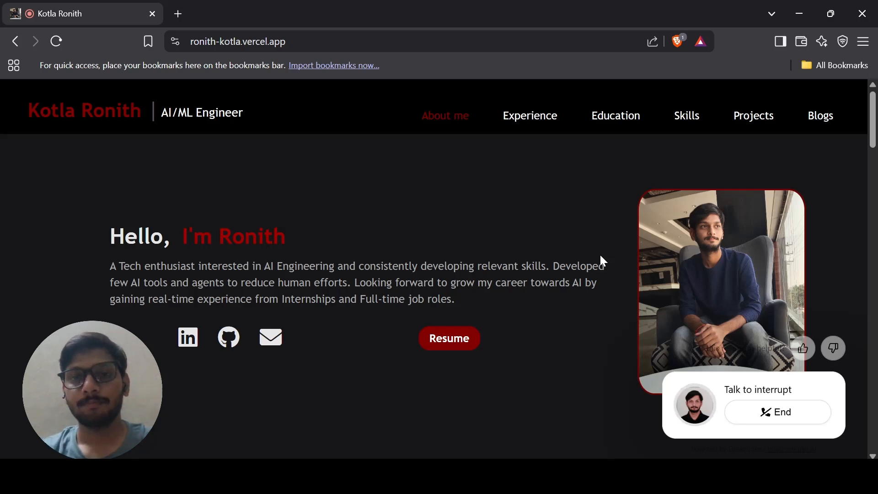
Jump to the portfolio's Education section and rate the finished call as helpful.
click(620, 118)
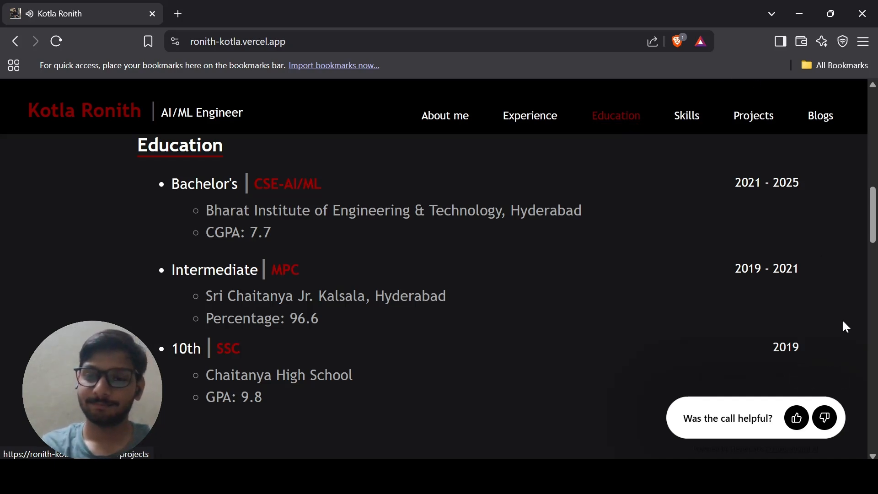
click(796, 417)
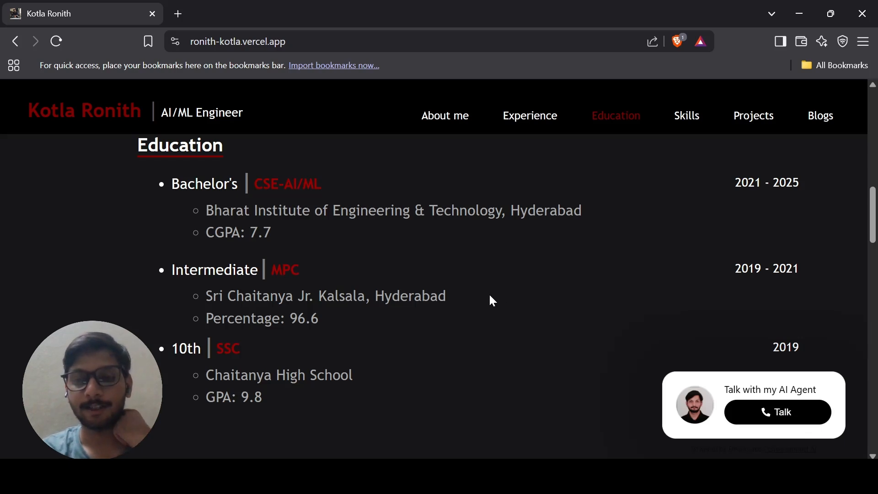
click(178, 13)
Search Google for 'elevenlabs', open elevenlabs.io and get started into the ElevenLabs app.
click(108, 263)
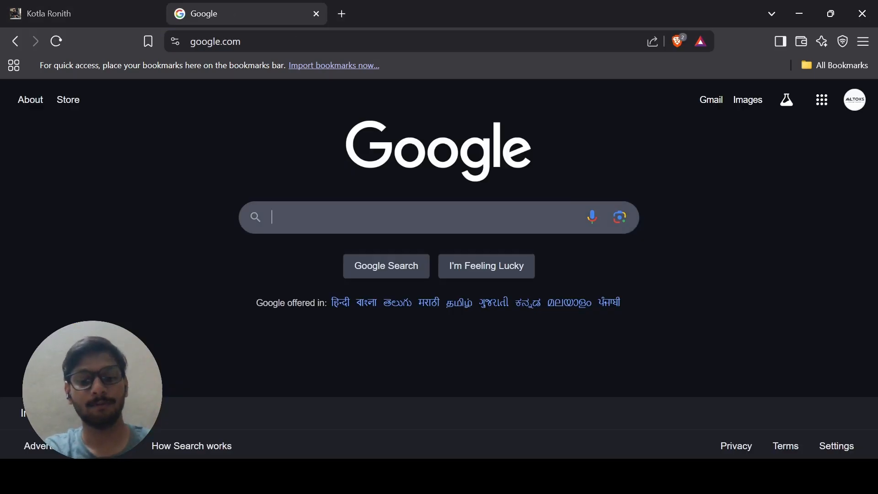
text(elevenlabs)
key(Return)
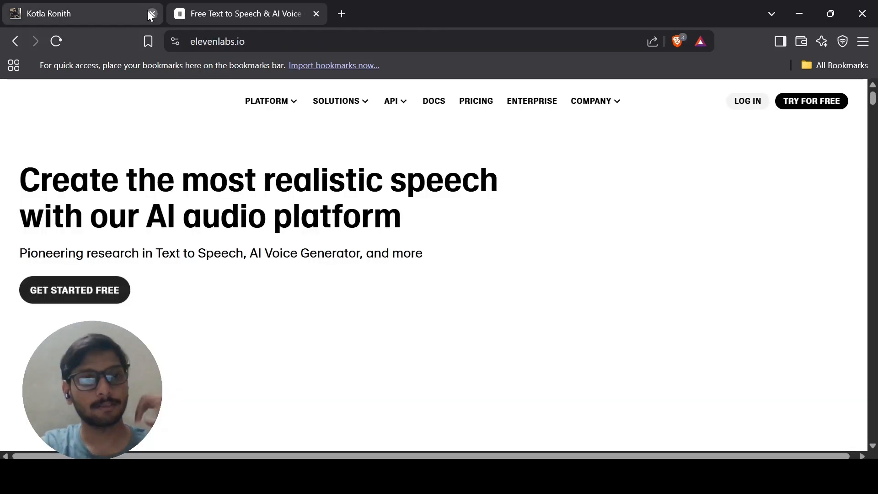
click(153, 14)
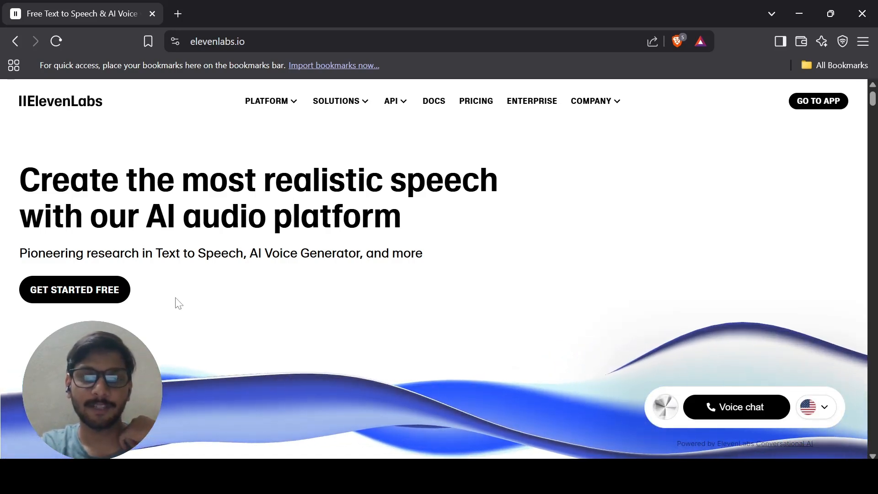
click(109, 291)
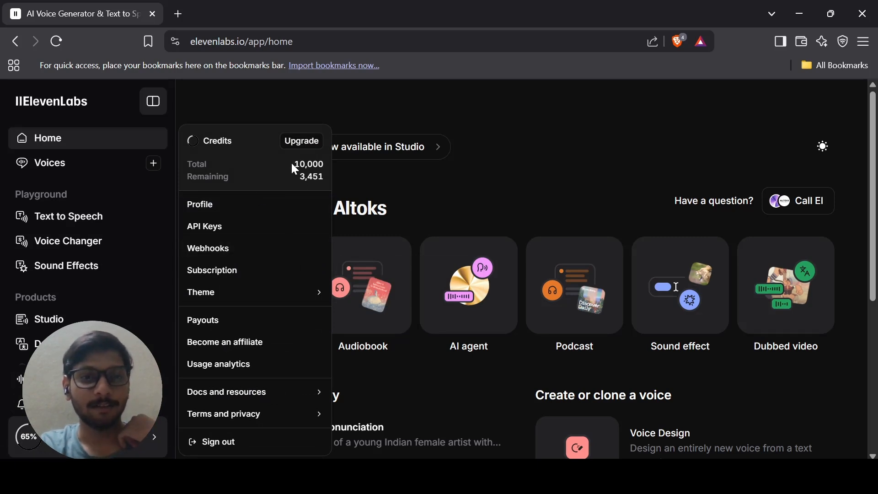
Highlight the 10,000 total credits value on the ElevenLabs workspace home.
drag(293, 163, 334, 171)
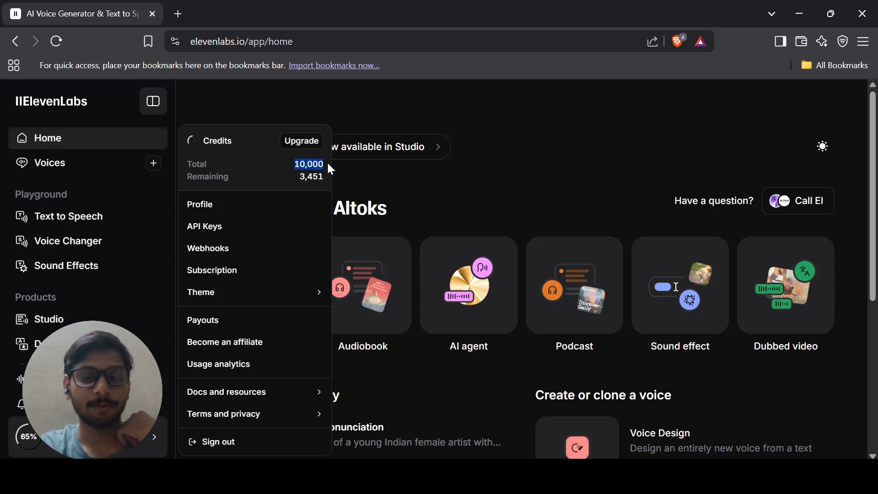
click(328, 164)
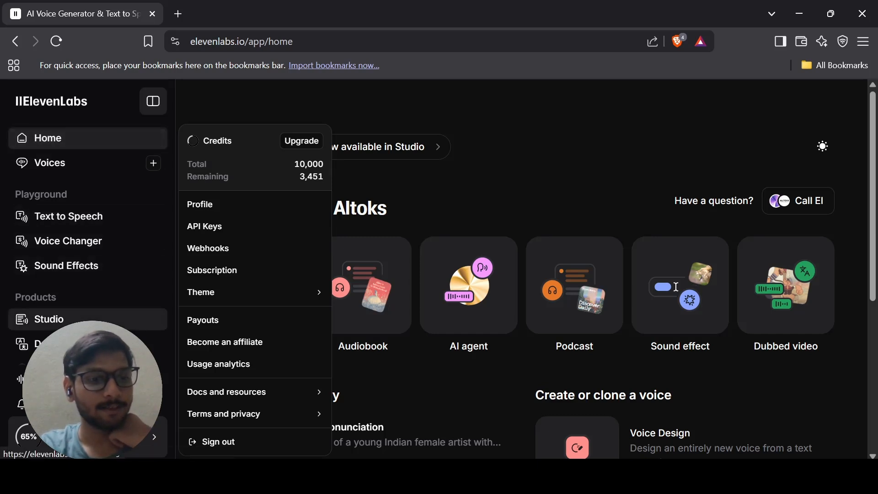
scroll(91, 320, down, 1)
Open the first existing agent under Conversational AI > Agents, then the account menu.
click(83, 324)
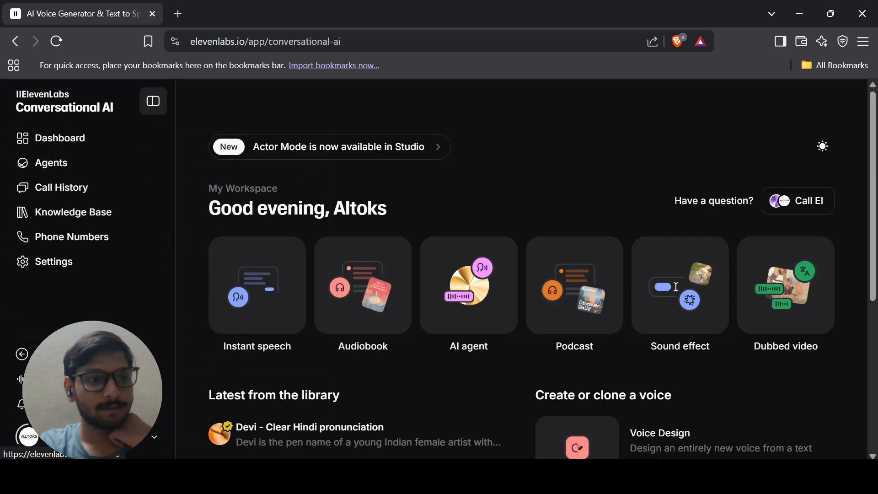
click(74, 172)
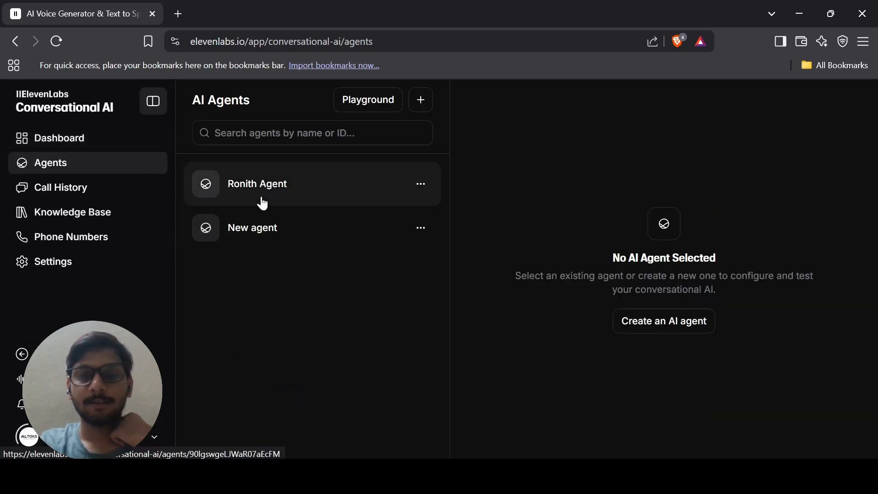
click(263, 203)
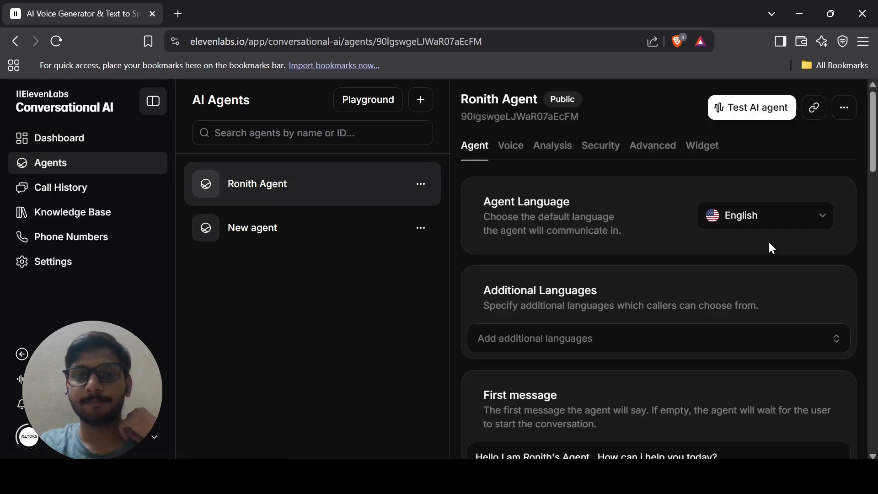
scroll(772, 248, down, 12)
scroll(771, 248, up, 12)
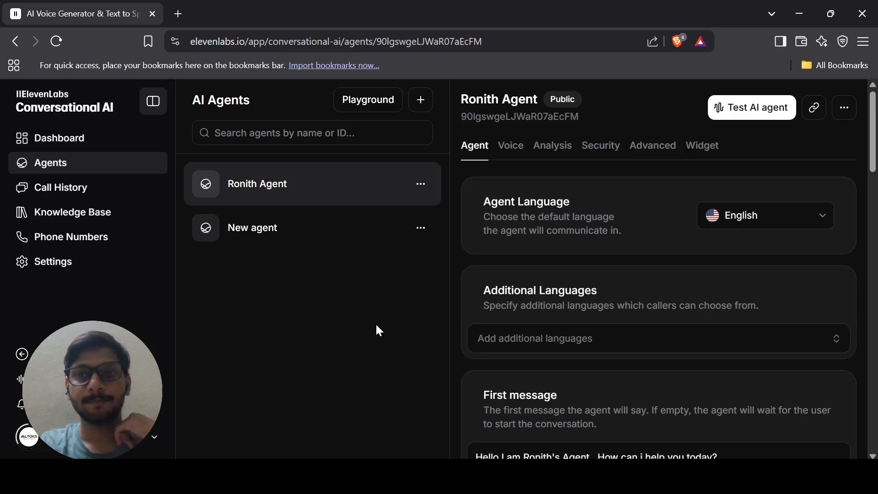
click(154, 437)
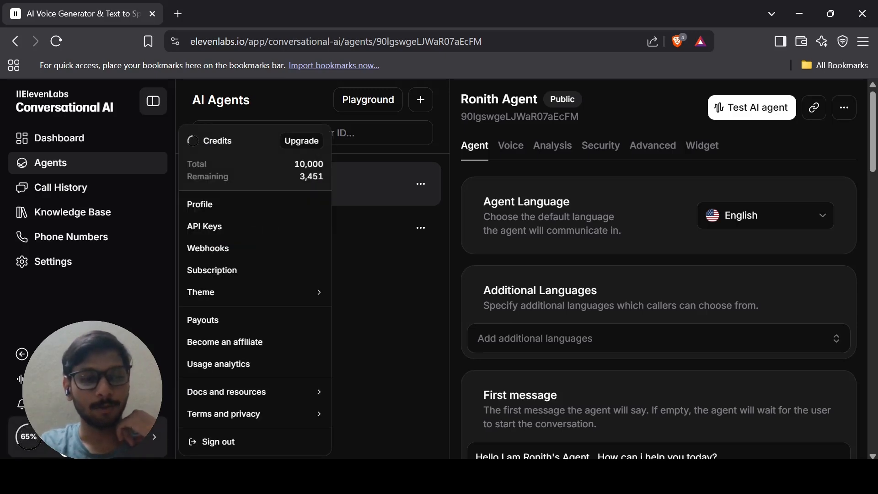
Choose sign out from the account menu, then reopen and close the account menu.
click(241, 441)
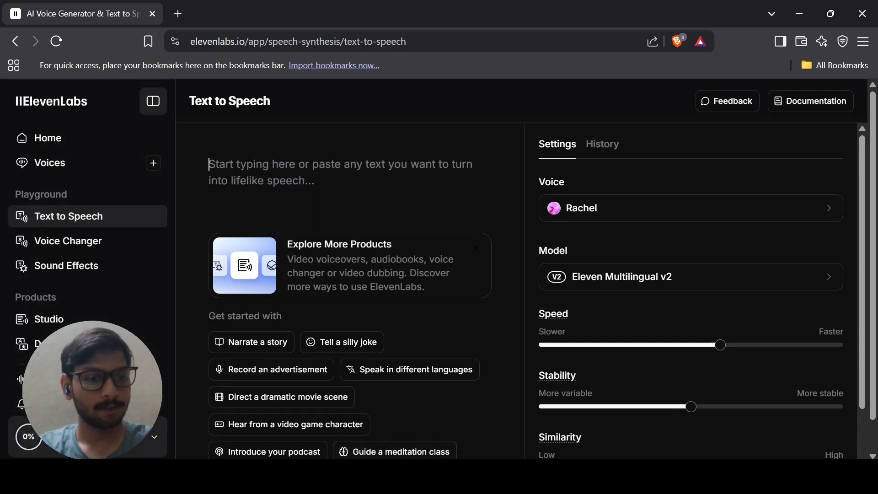
click(48, 449)
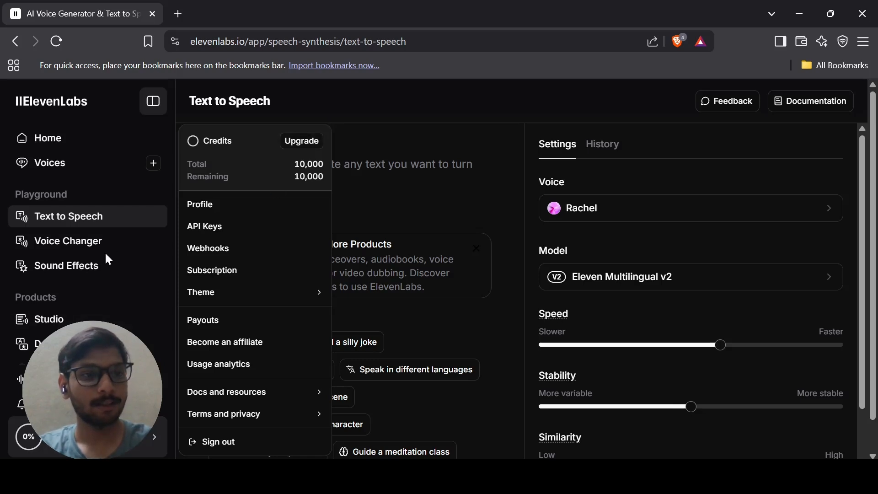
click(89, 185)
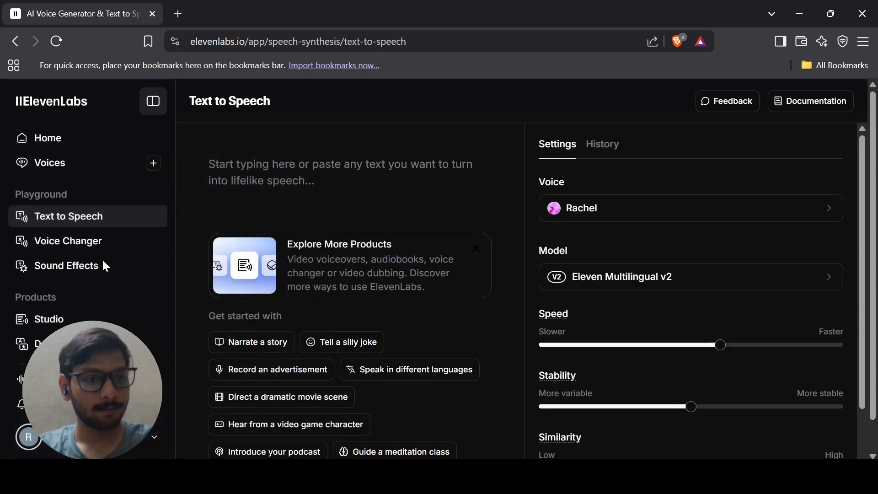
Create a new Conversational AI agent using the Start from blank template.
scroll(117, 231, down, 2)
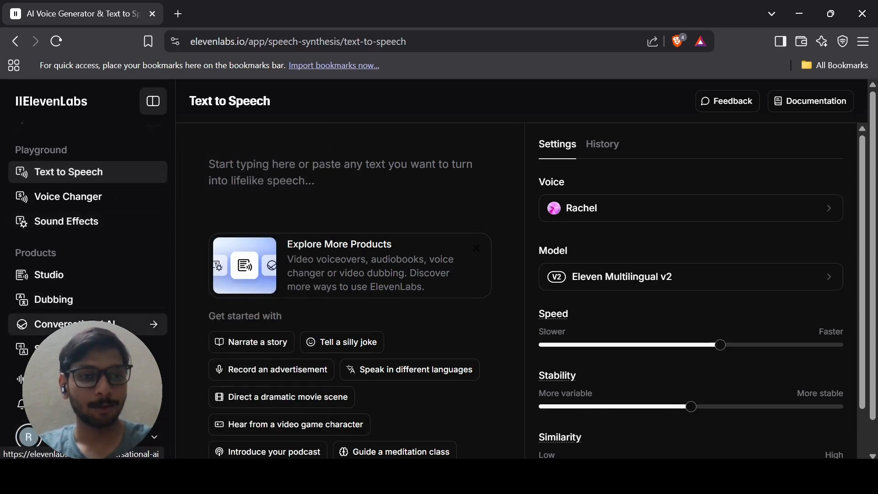
click(87, 326)
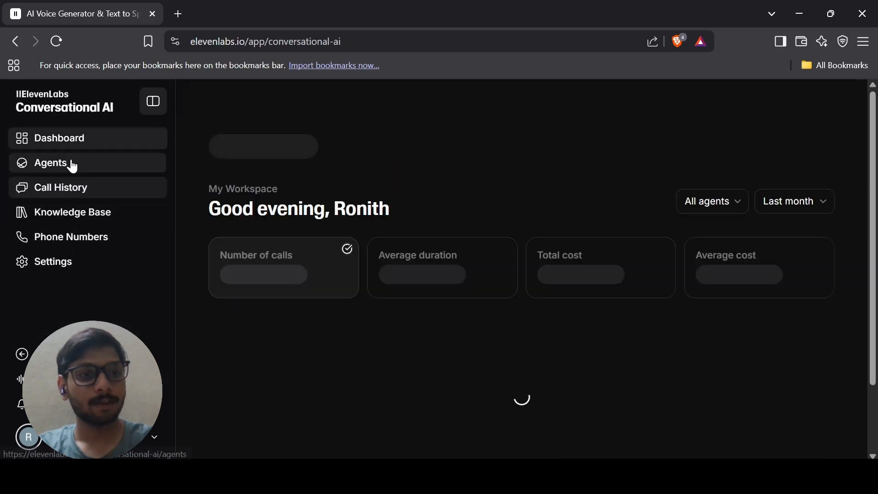
click(73, 167)
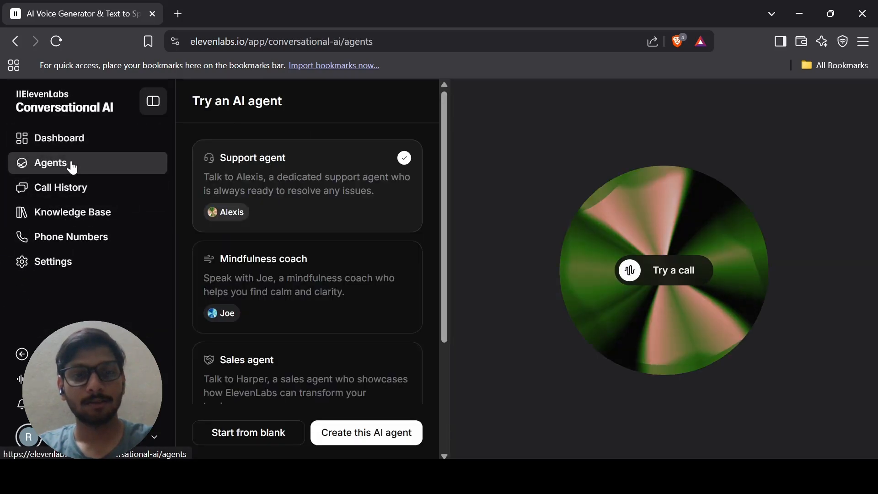
scroll(394, 157, down, 3)
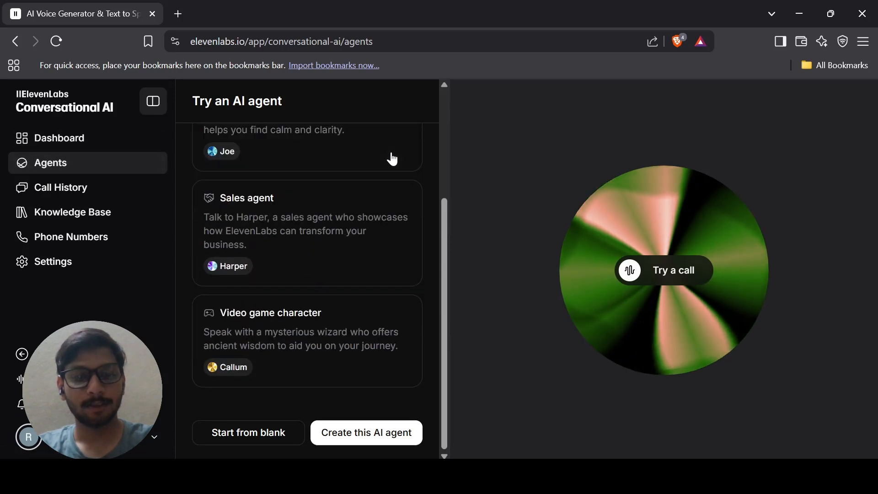
click(244, 436)
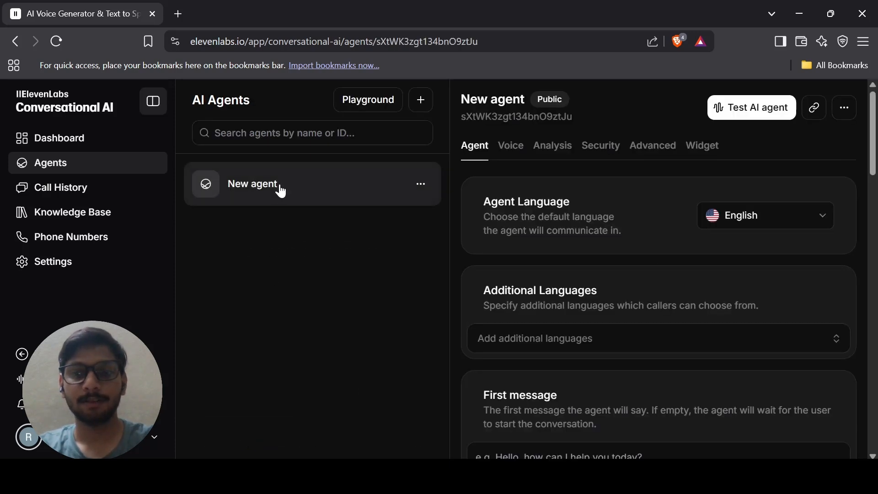
Keep English as the new agent's default language.
click(756, 205)
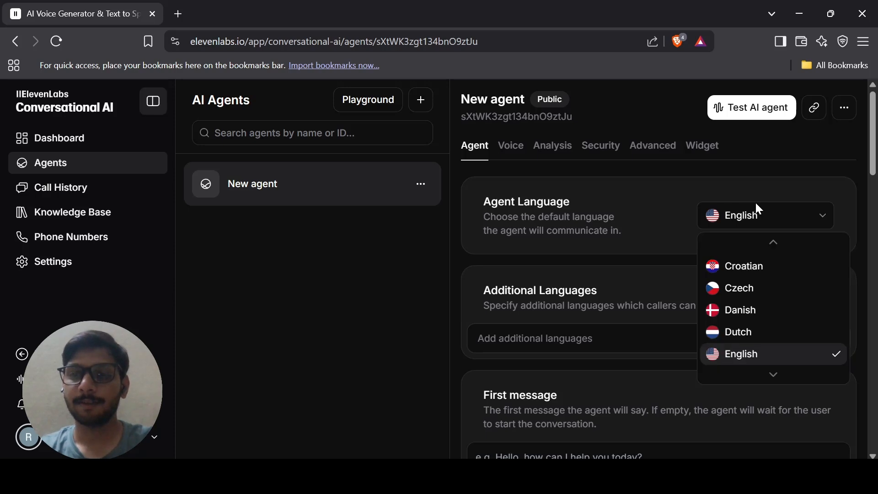
click(795, 364)
scroll(795, 363, down, 3)
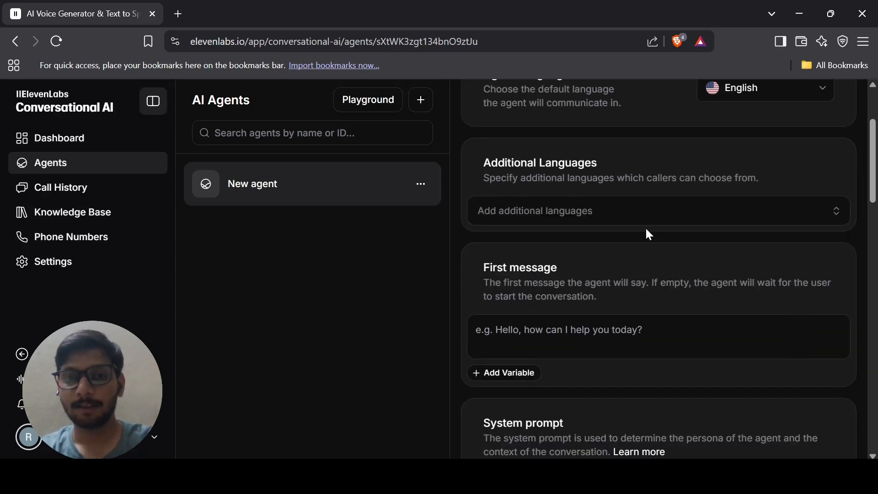
triple_click(613, 164)
click(613, 164)
Scroll to the agent's First message field and open a new blank browser tab.
scroll(613, 163, down, 2)
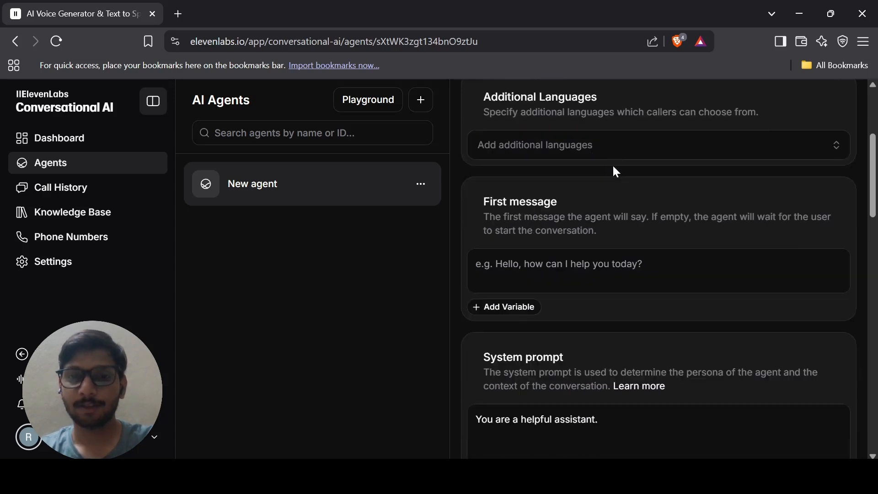
scroll(613, 167, down, 1)
scroll(613, 167, down, 1)
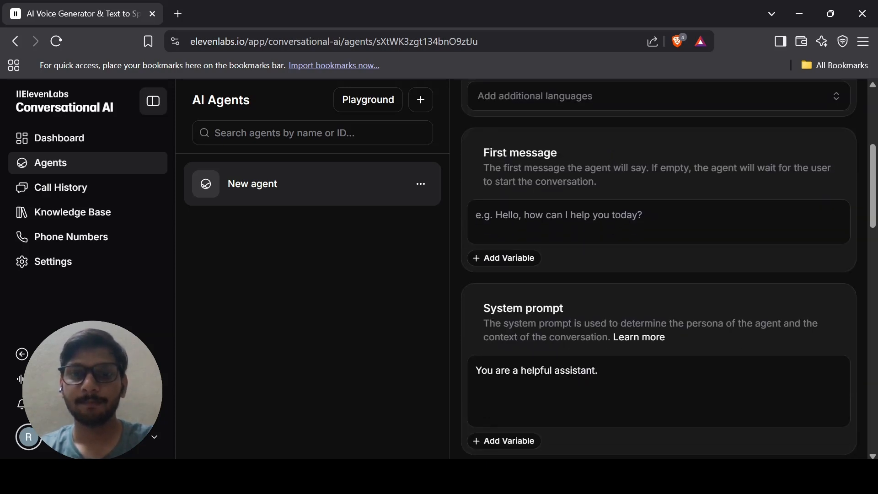
click(612, 166)
key(ctrl+t)
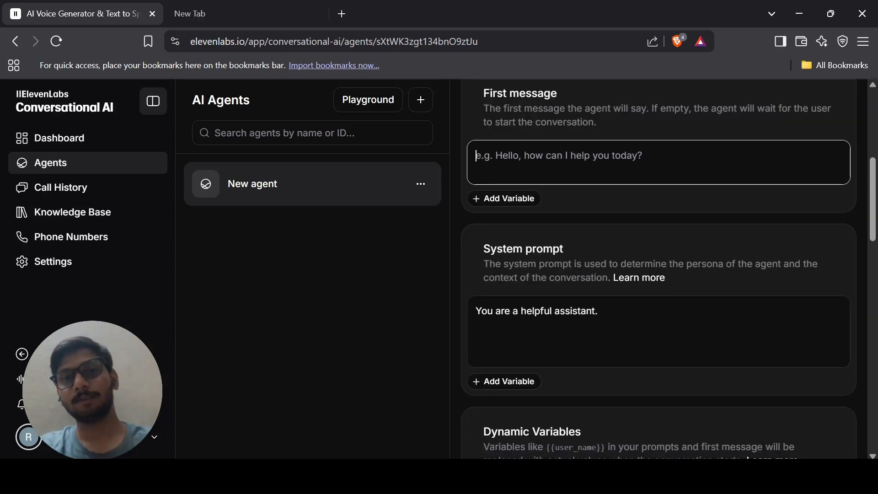
scroll(659, 269, up, 1)
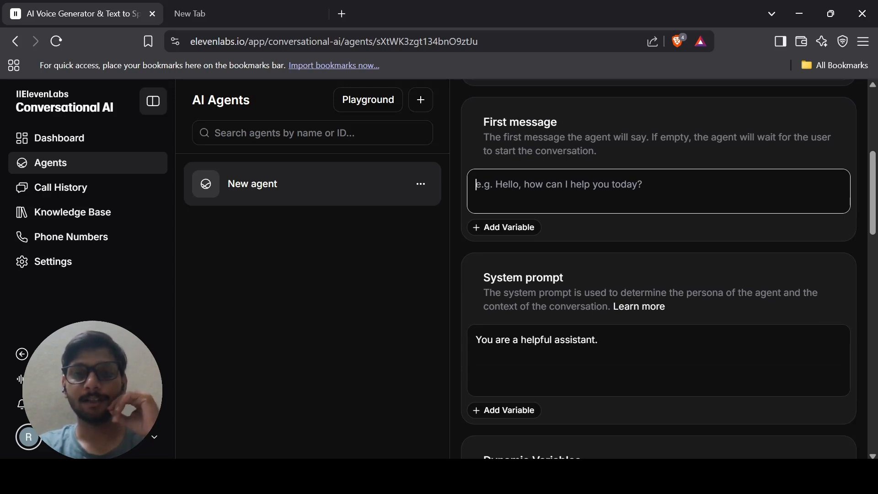
Search Google for 'altoks ai' in the new tab and open the Altoks AI website.
click(267, 7)
click(96, 277)
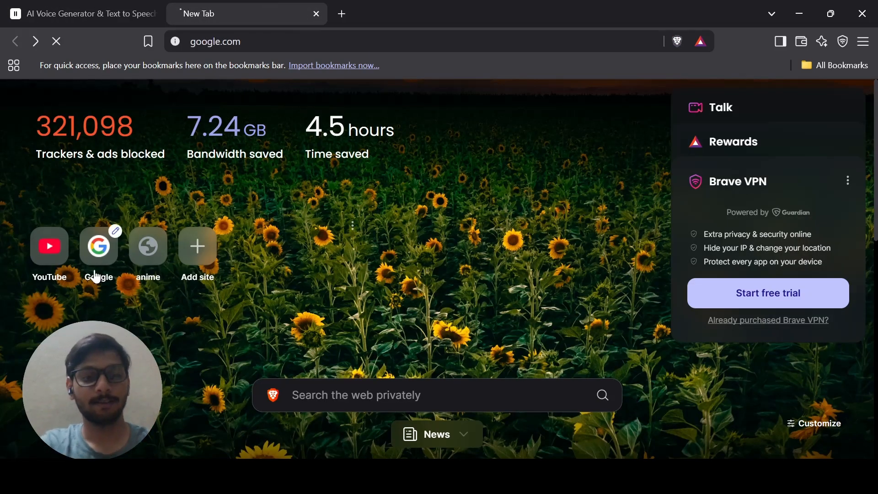
text(altoks ai)
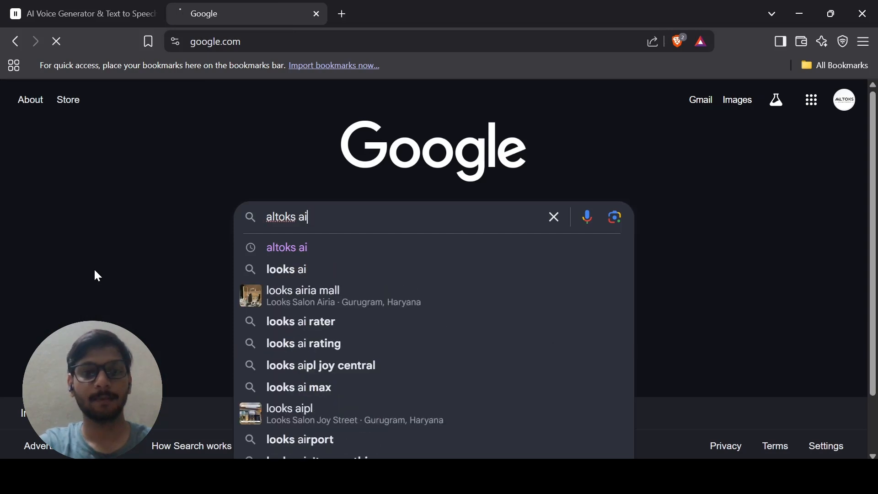
key(Return)
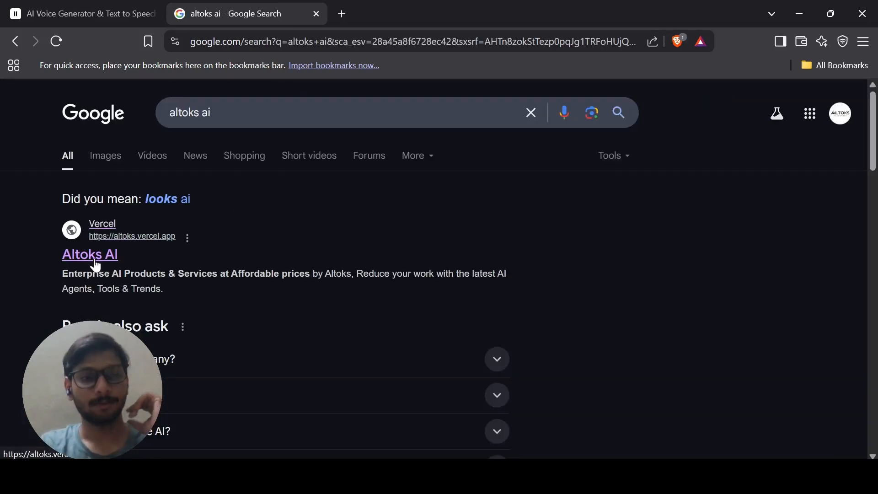
click(94, 259)
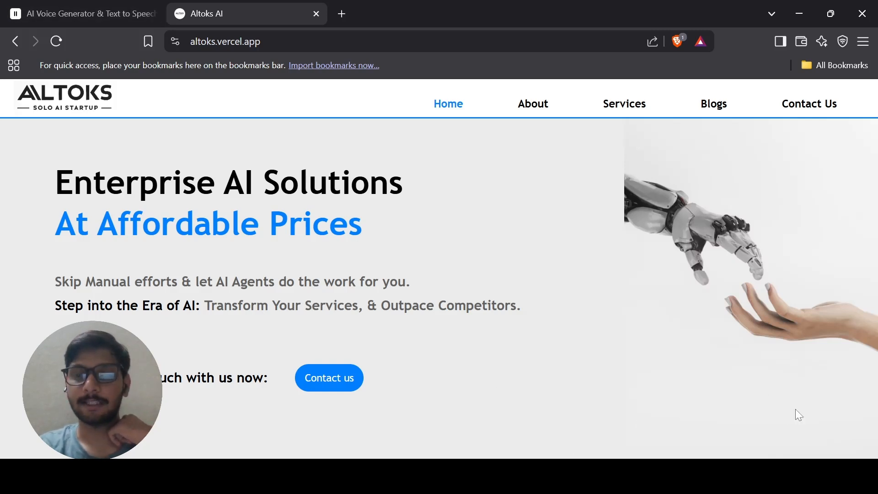
Set the agent's first message to 'Hey , Welcome to Altoks , How can i help you?'.
click(78, 13)
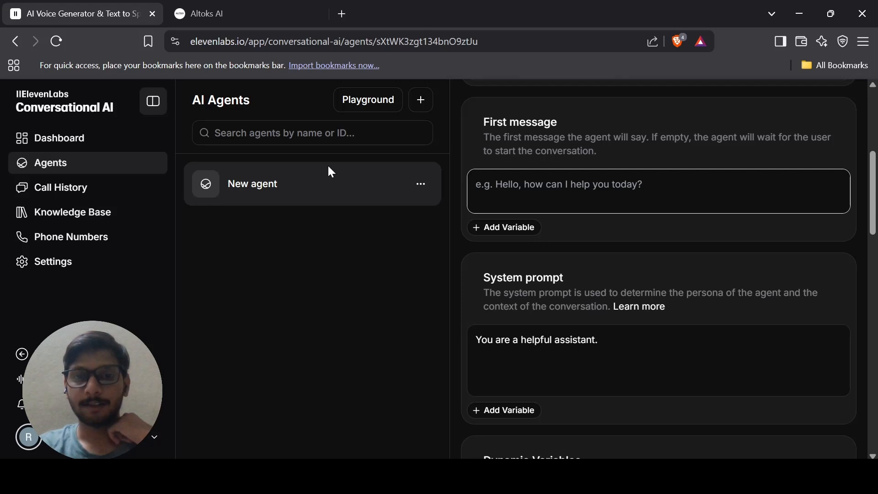
click(477, 187)
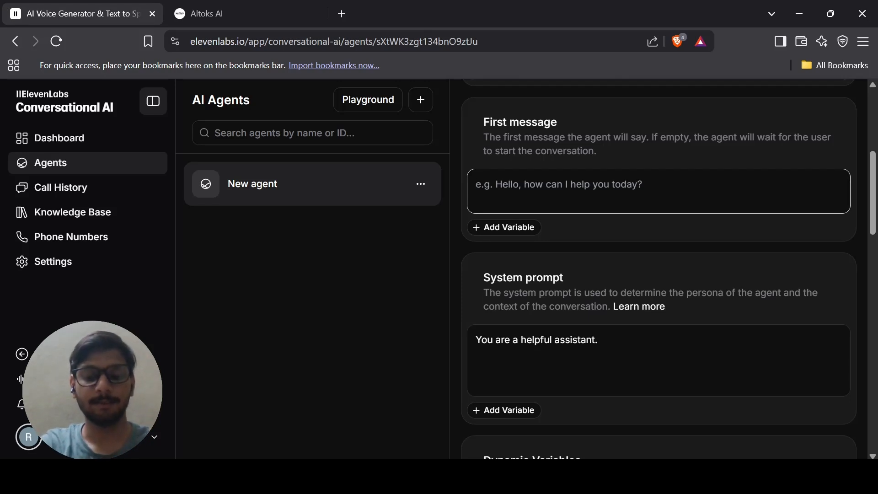
text(Hey)
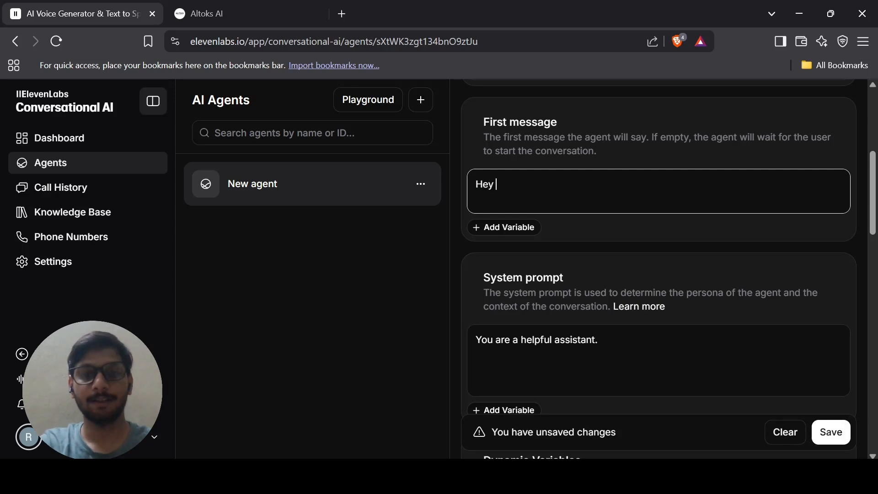
text( , Wel)
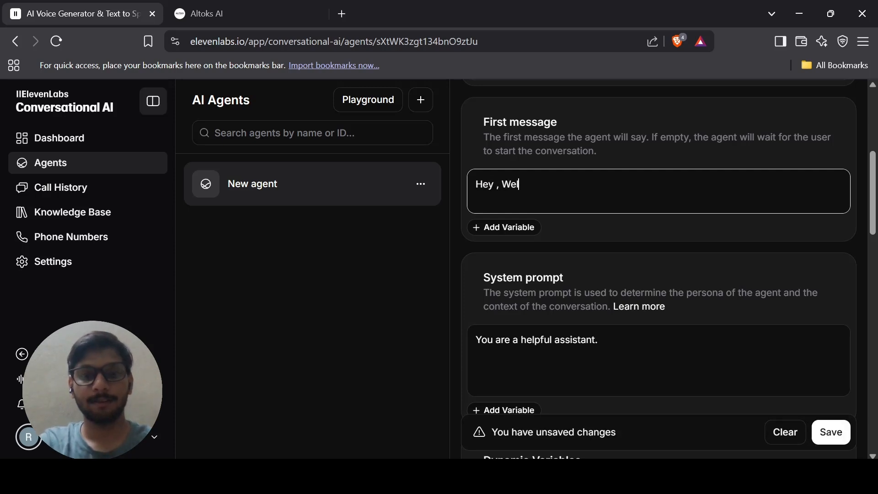
text(come to Altoks )
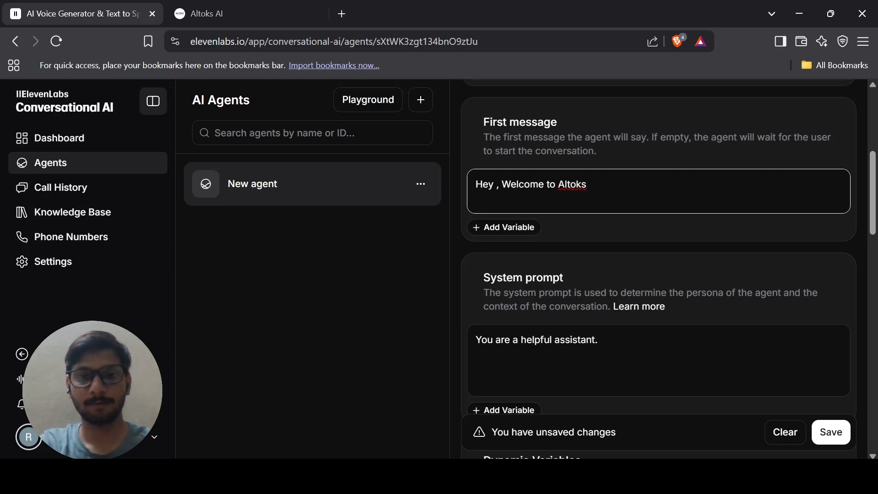
text(, How can i help you?)
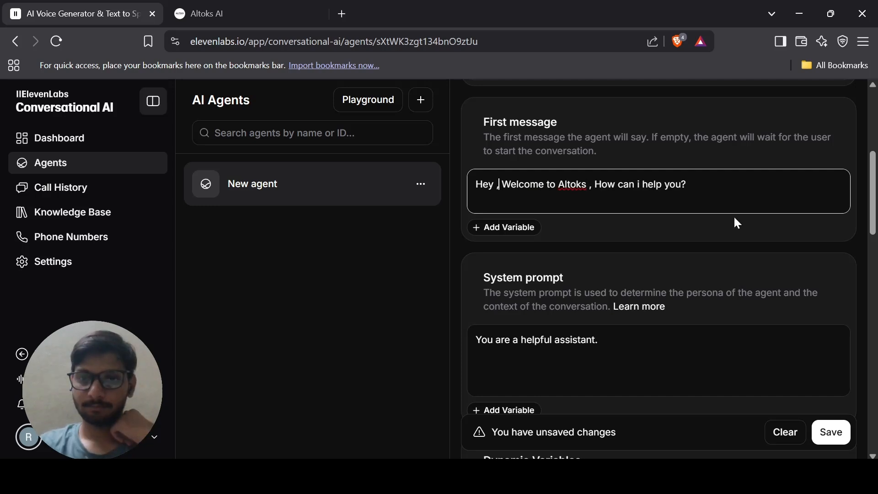
scroll(733, 215, down, 1)
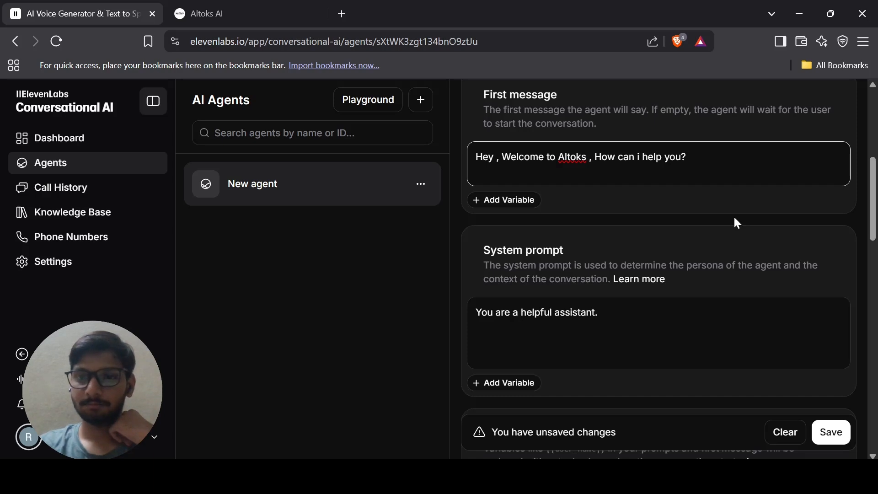
scroll(736, 222, down, 1)
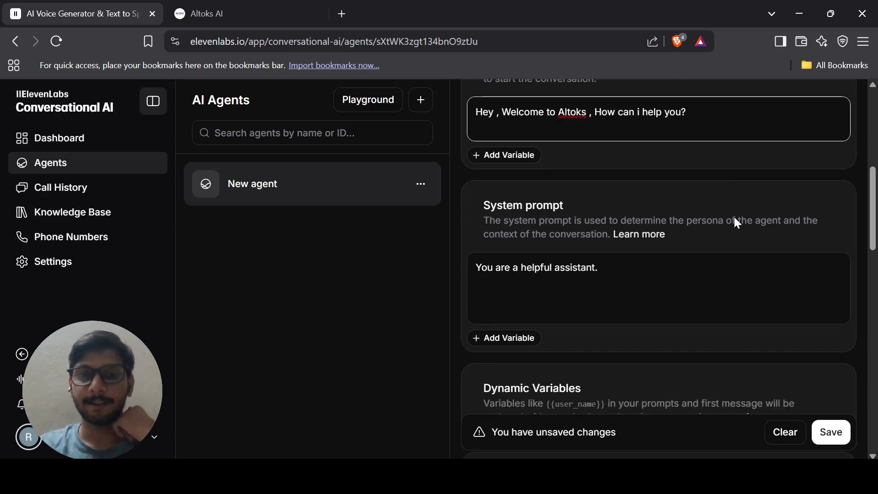
scroll(658, 270, down, 2)
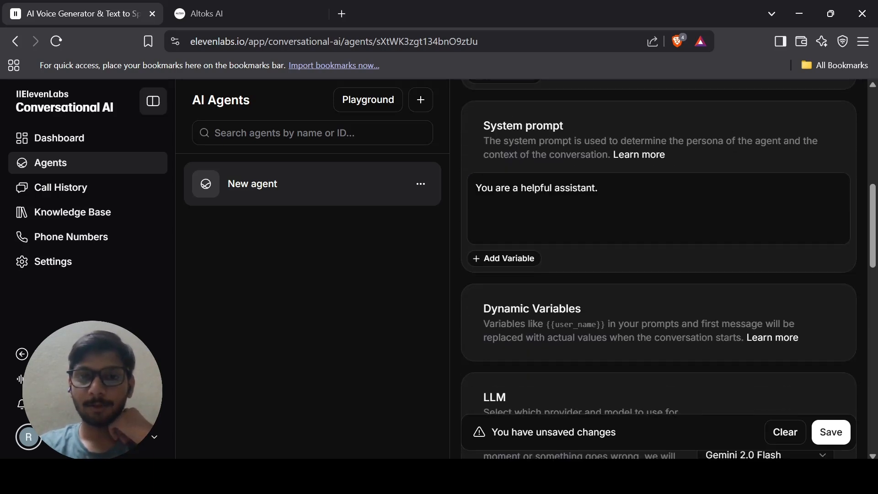
Add 'for Altoks startup company based on AI products and Services' to the system prompt.
click(570, 188)
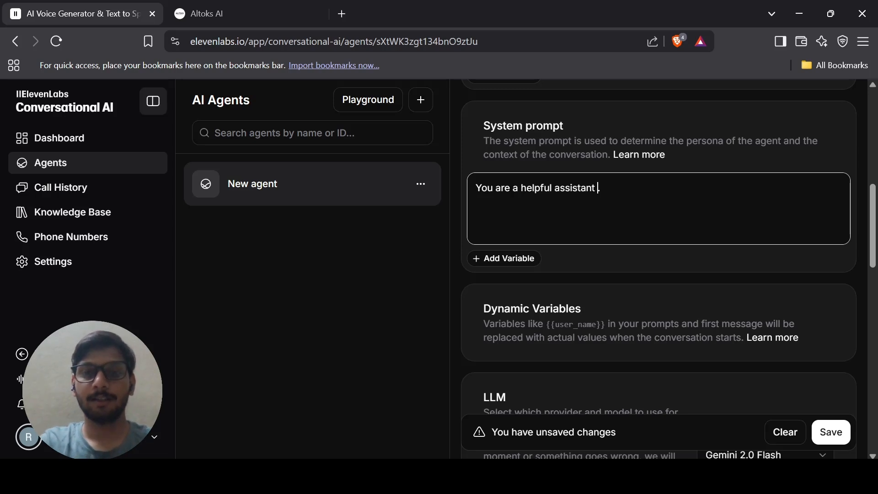
text(for Altoks s)
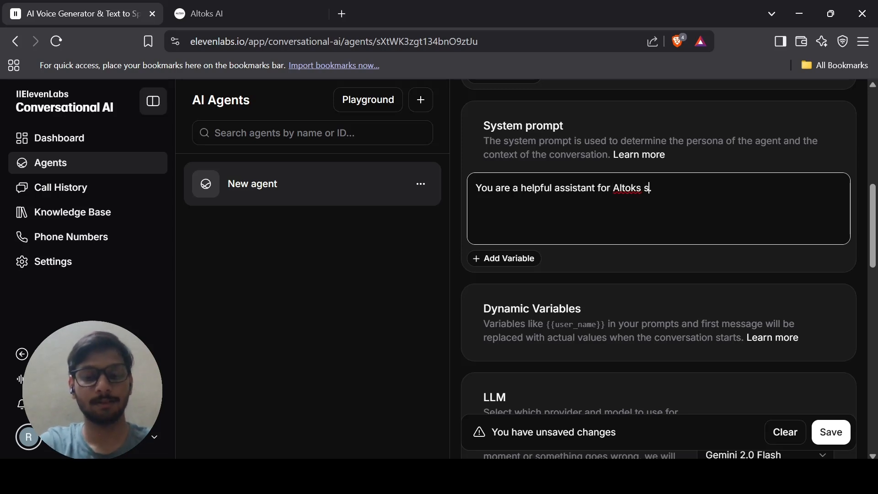
text(tartup company base)
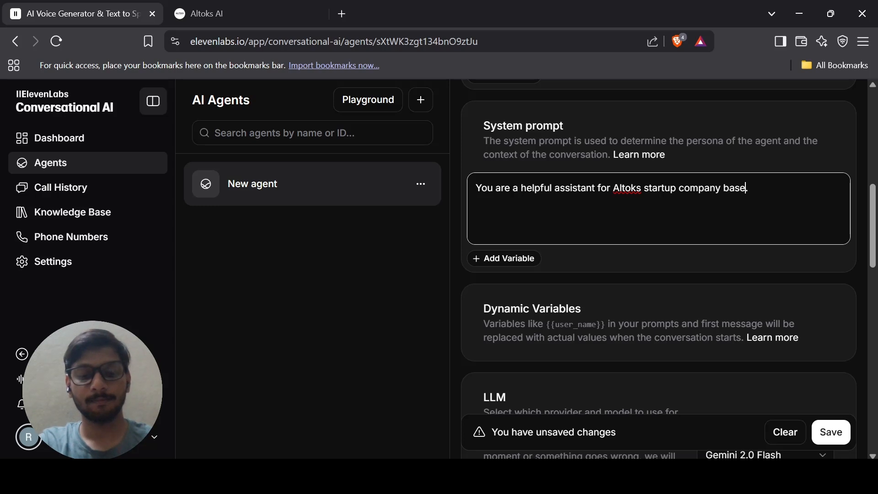
text(d on AI products and )
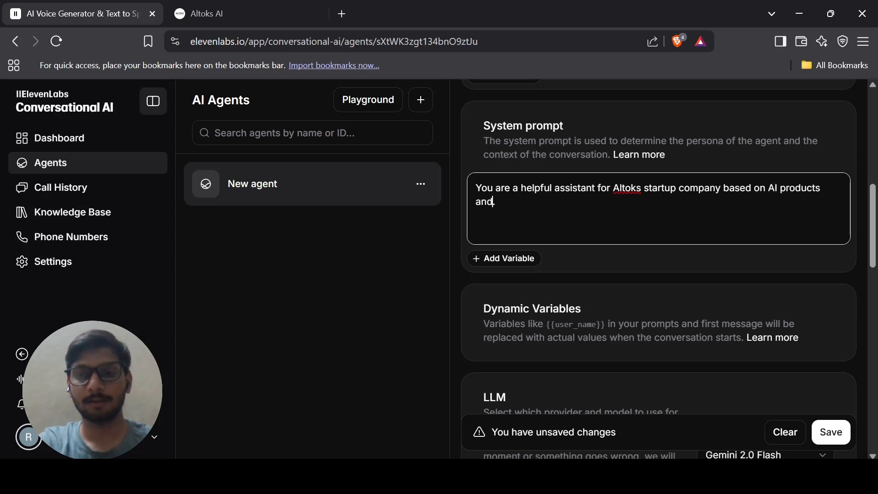
text(Servics)
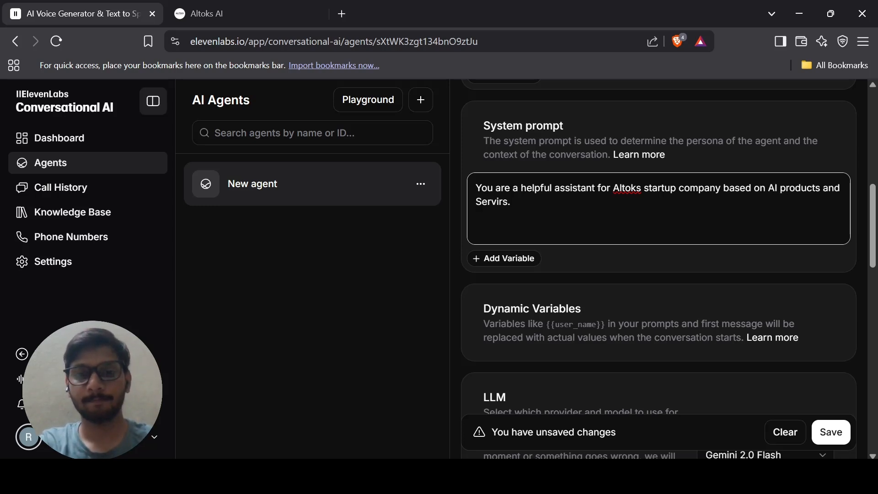
key(BackSpace)
key(BackSpace)
text(ces)
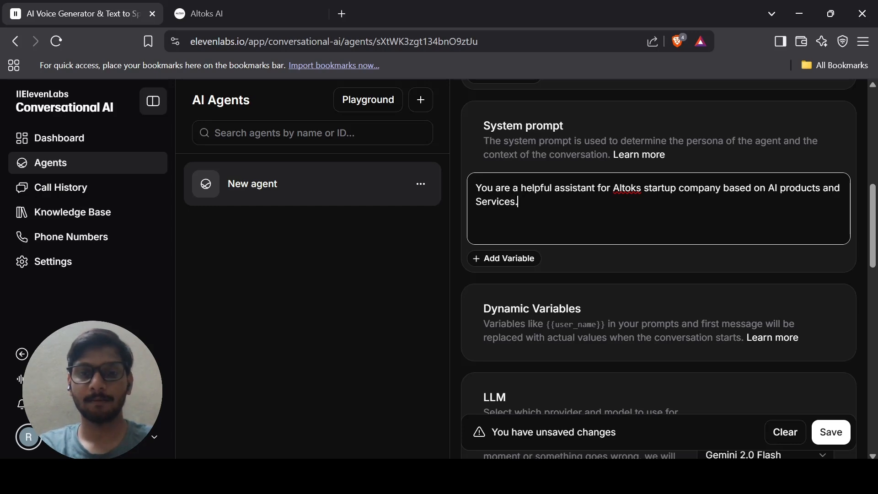
On the Altoks website, open About Us and select its description text for copying.
click(201, 14)
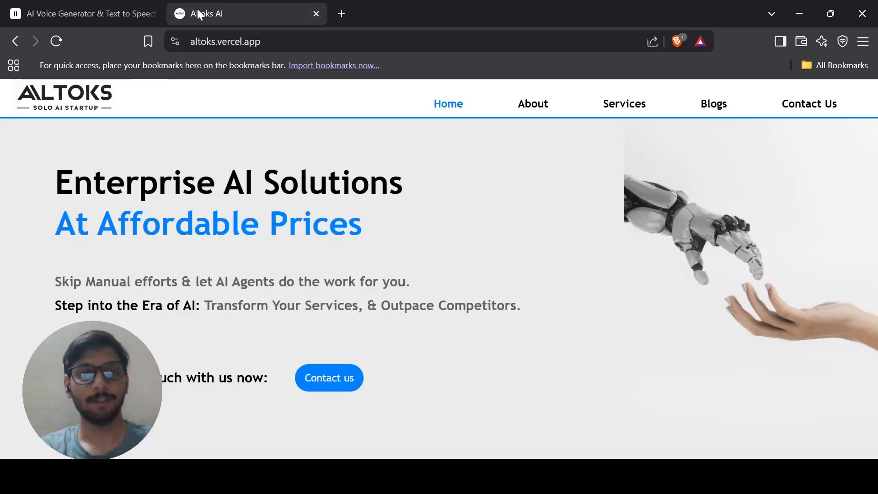
click(535, 115)
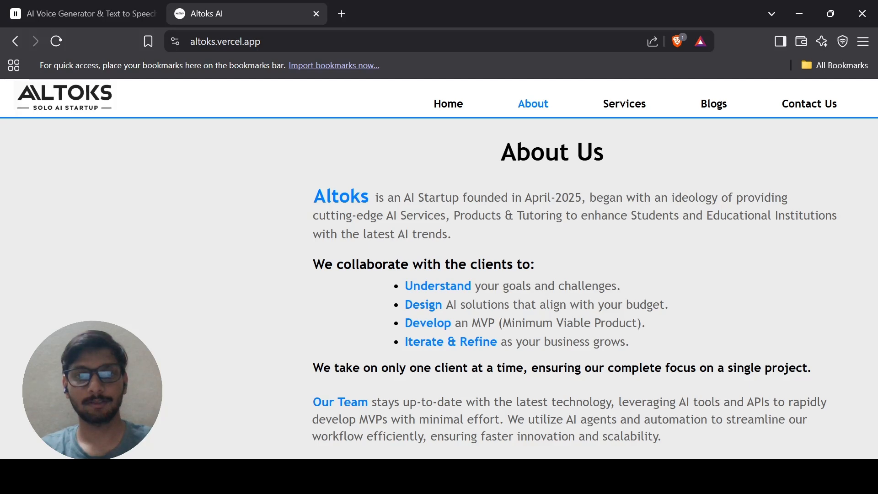
drag(309, 191, 662, 440)
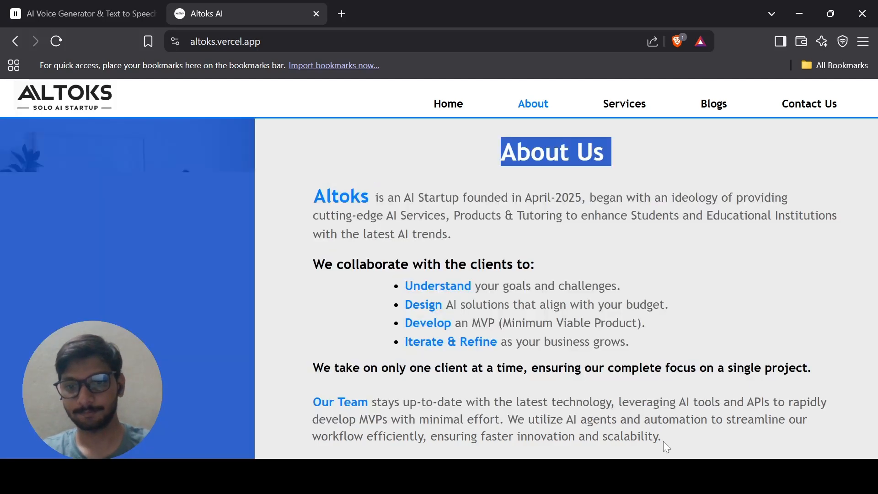
Paste the copied Altoks About Us text after the opening sentence of the system prompt.
click(139, 7)
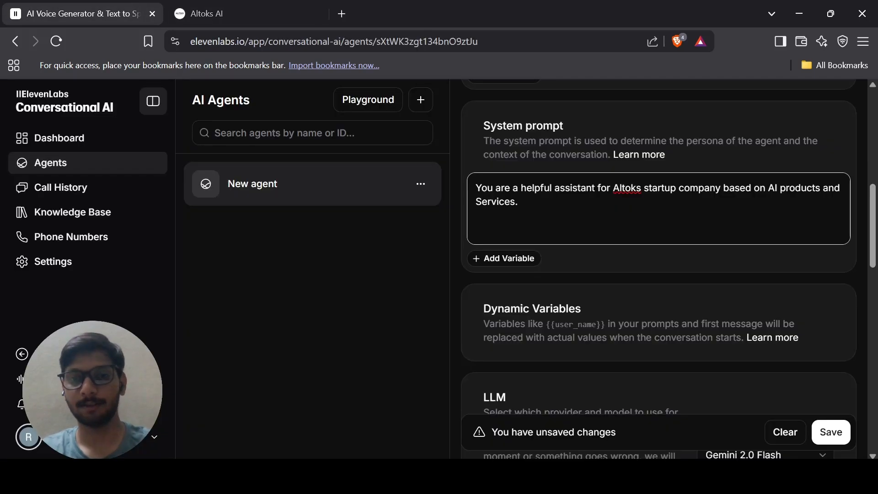
text(Altoksis an AI Startup founded in April-2025, began with an ideology of providingcutting-edge AI Services, Products & Tutoring to enhance Students and Educational Institutionswith the latest AI trends.We collaborate with the clients to: Understand your goals and challenges. Design AI solutions that align with your budget. Develop an MVP (Minimum Viable Product). Iterate & Refine as your business grows. We take on only one client at a time, ensuring our complete focus on a single project.Our Team stays up-to-date with the latest technology, leveraging AI tools and APIs to rapidlydevelop MVPs with minimal effort. We utilize AI agents and automation to streamline ourworkflow efficiently, ensuring faster innovation and scalability.)
scroll(617, 121, down, 3)
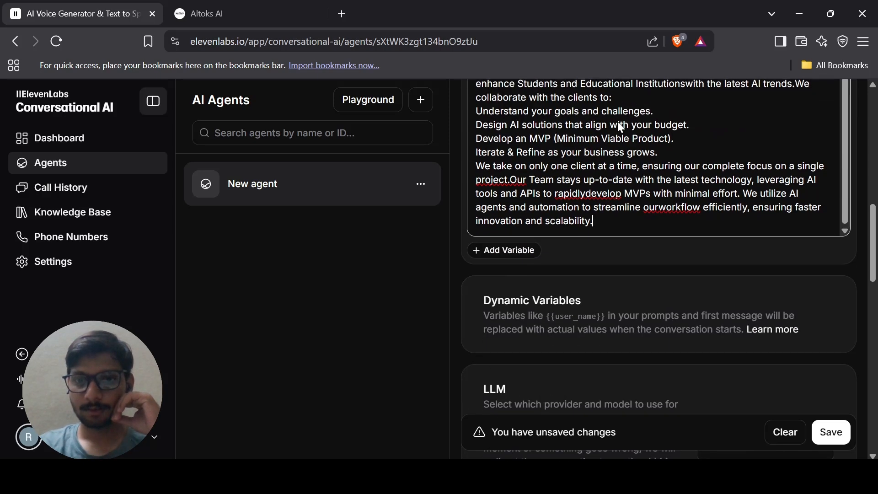
scroll(626, 234, down, 2)
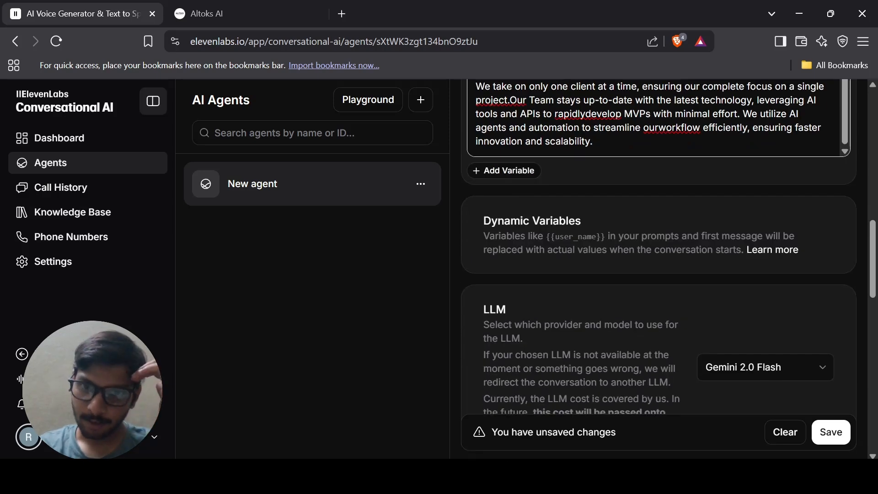
scroll(658, 269, up, 4)
scroll(659, 230, up, 1)
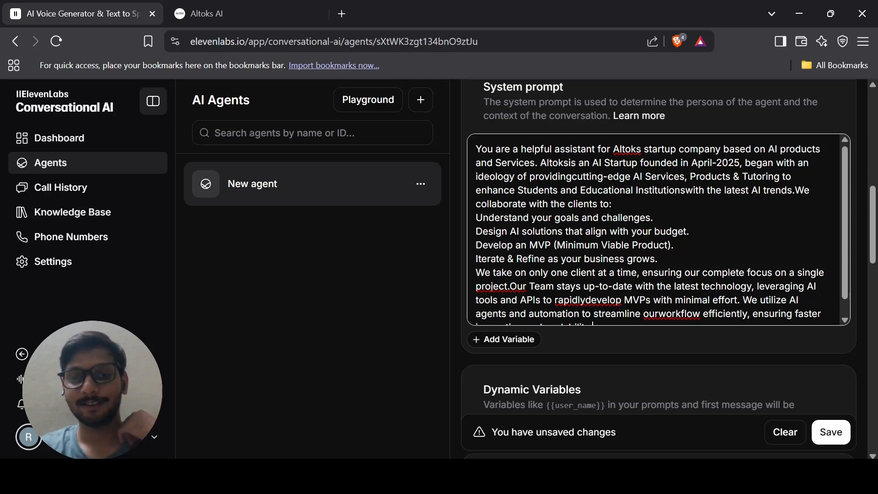
scroll(658, 228, down, 1)
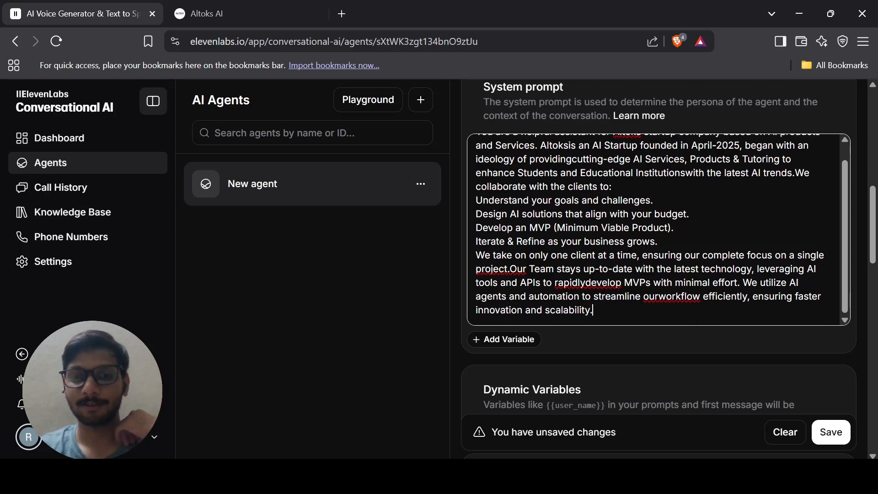
scroll(658, 229, down, 1)
scroll(626, 235, down, 5)
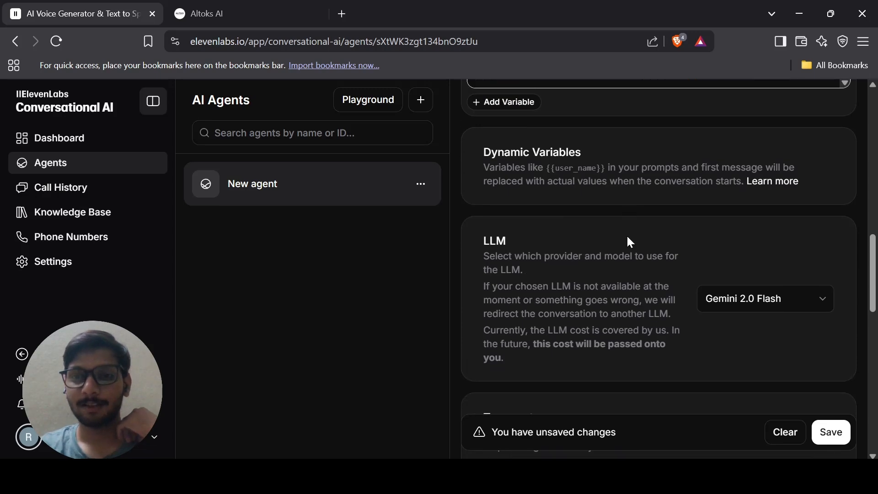
Pick GPT-4o Mini from the LLM dropdown in place of Gemini 2.0 Flash.
scroll(581, 192, up, 1)
drag(543, 157, 587, 157)
click(587, 156)
scroll(584, 157, down, 2)
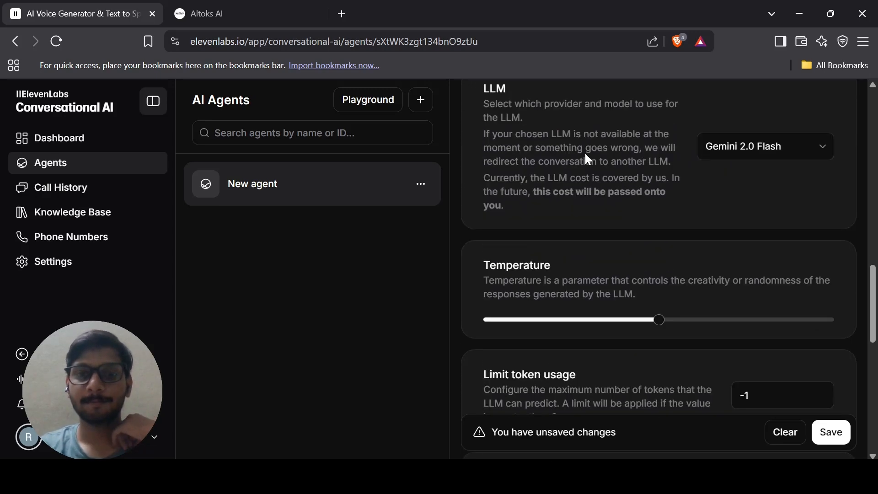
scroll(584, 157, up, 1)
click(800, 166)
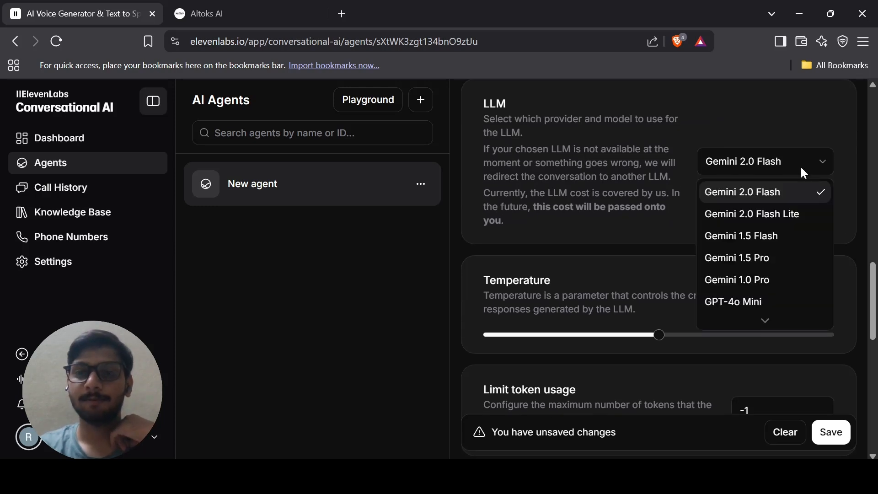
scroll(786, 249, down, 1)
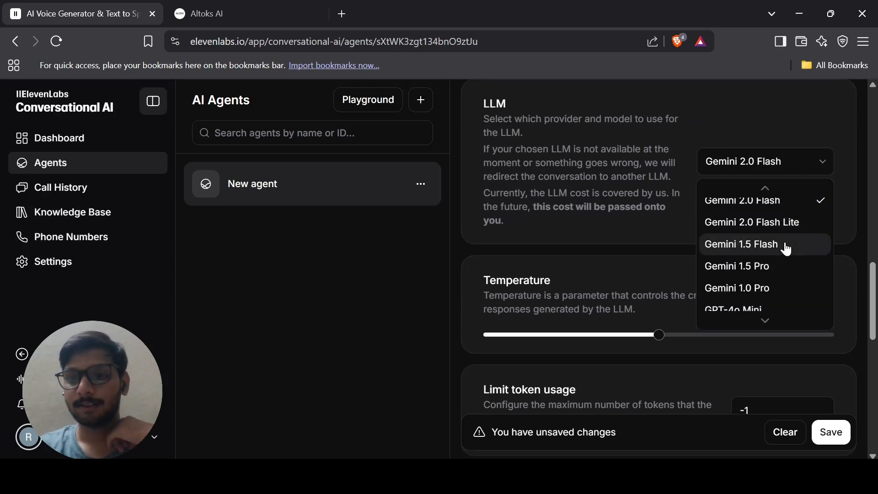
scroll(785, 249, up, 1)
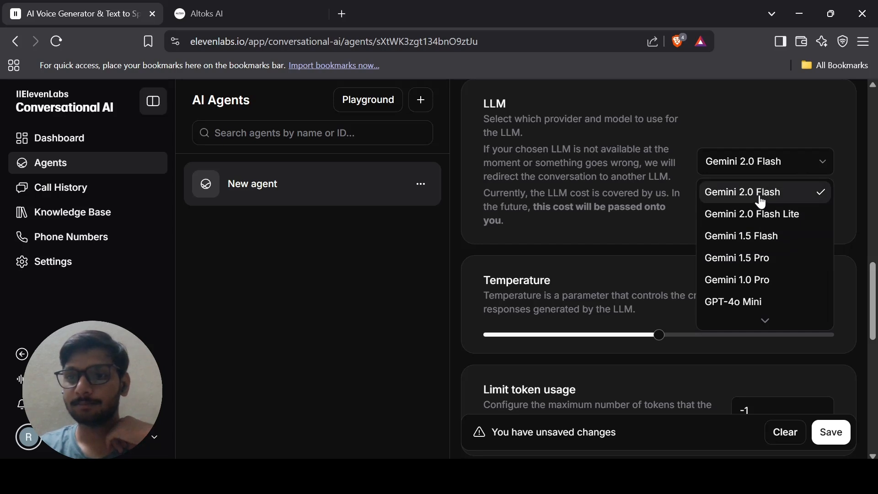
scroll(770, 253, down, 1)
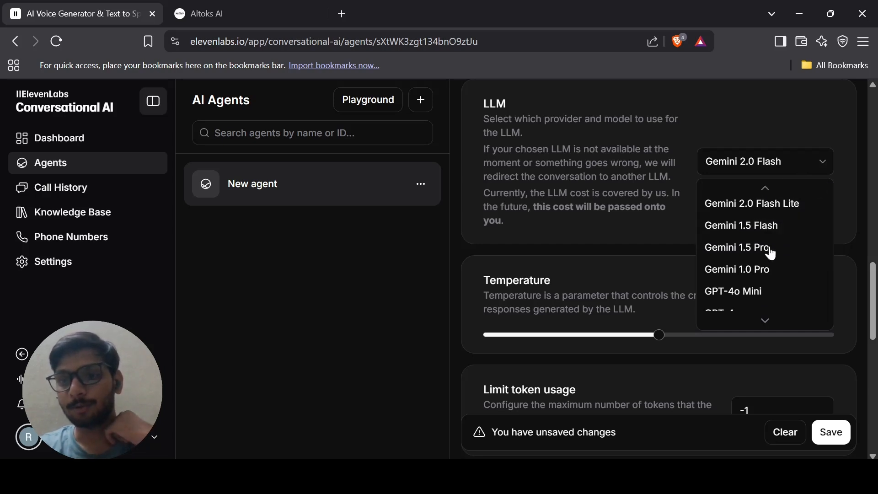
scroll(770, 253, down, 2)
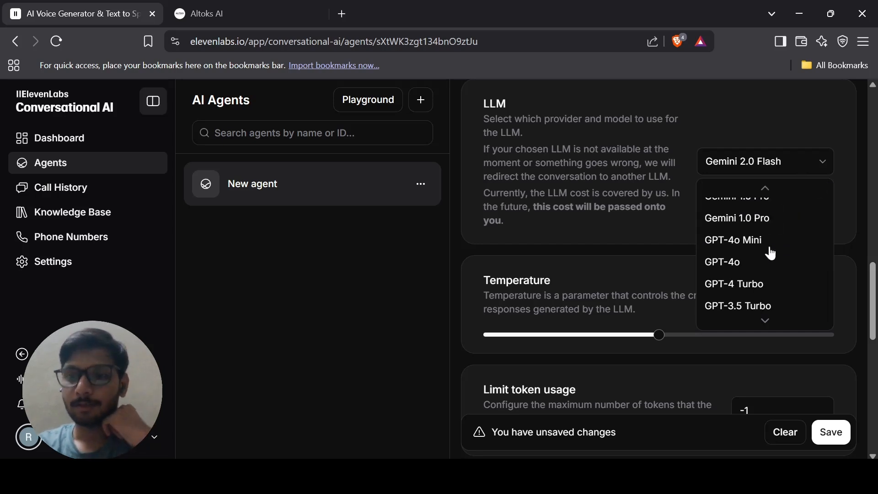
click(765, 245)
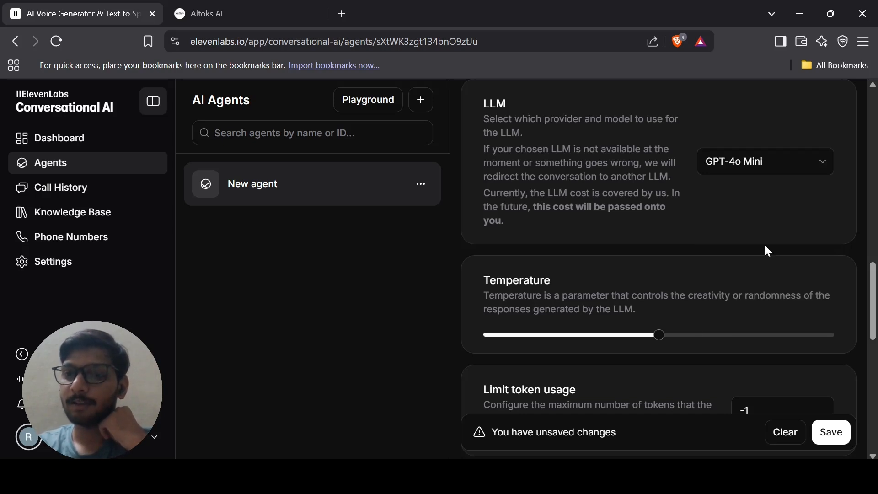
scroll(768, 251, down, 2)
scroll(767, 251, down, 2)
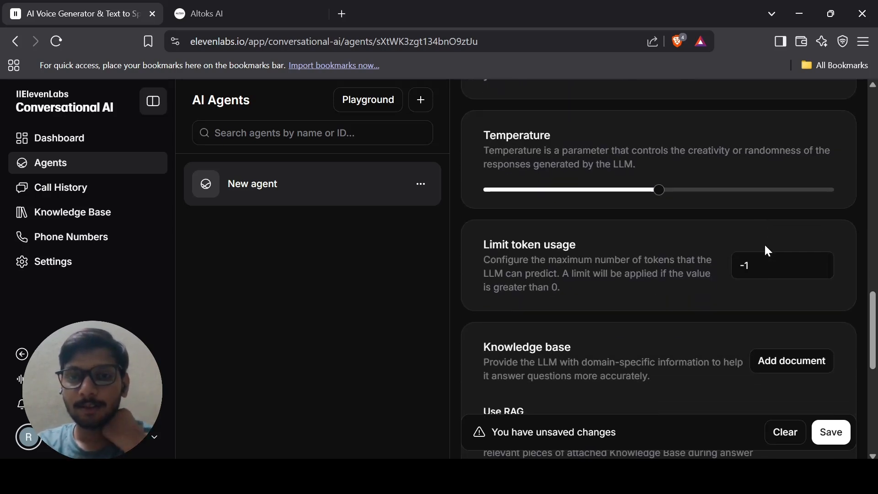
scroll(690, 239, down, 1)
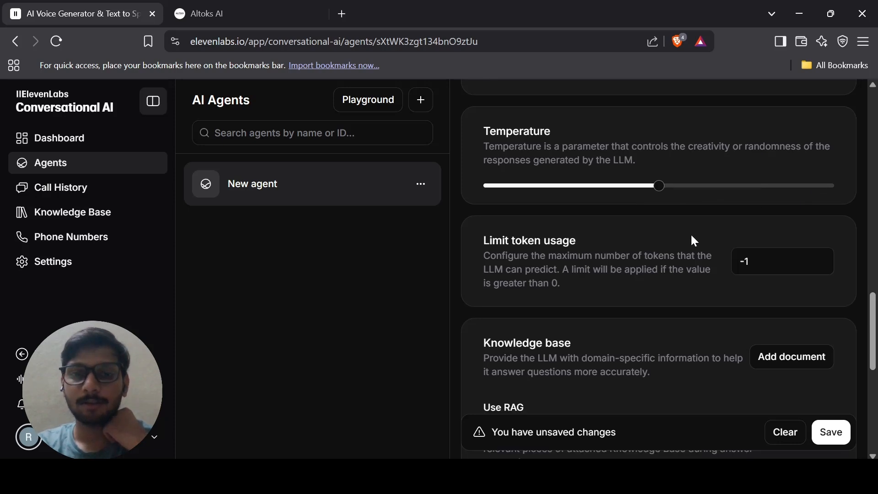
scroll(694, 241, down, 1)
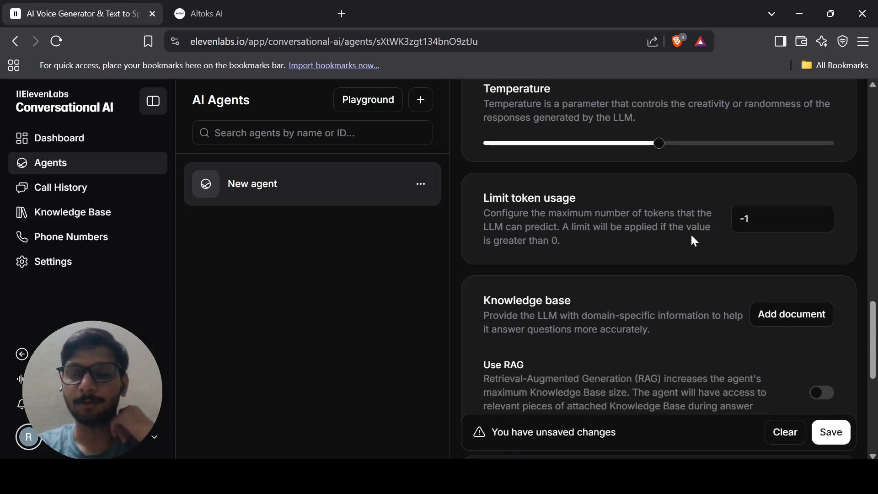
scroll(694, 241, down, 3)
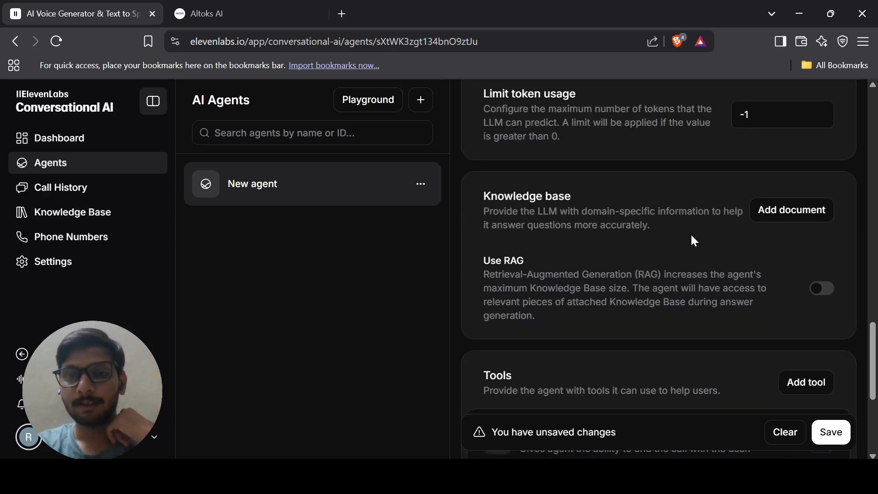
click(793, 211)
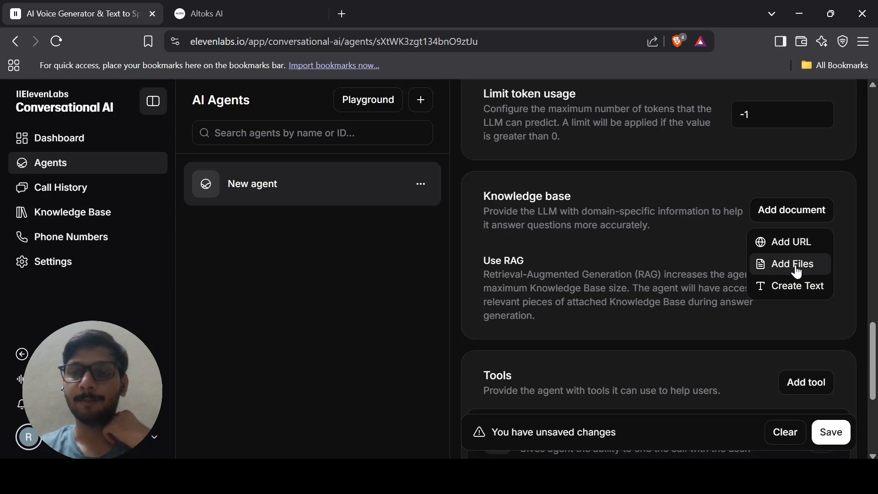
click(630, 242)
scroll(630, 242, up, 8)
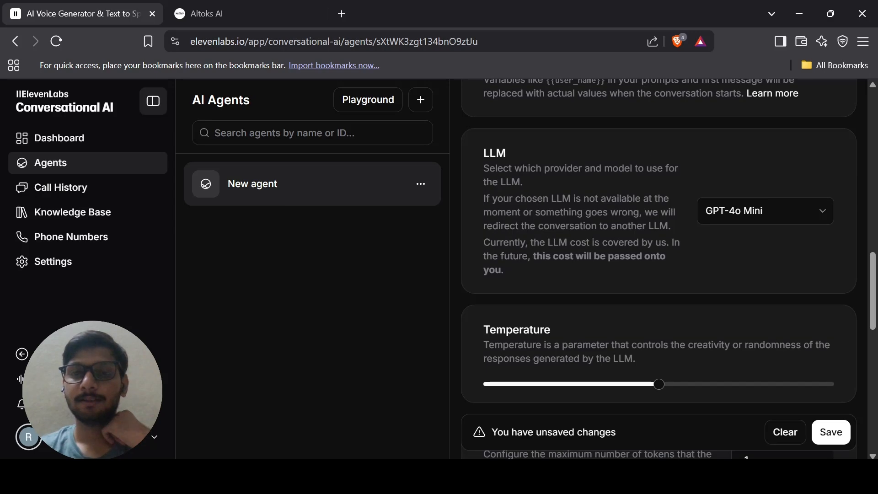
scroll(658, 270, up, 5)
scroll(681, 176, down, 15)
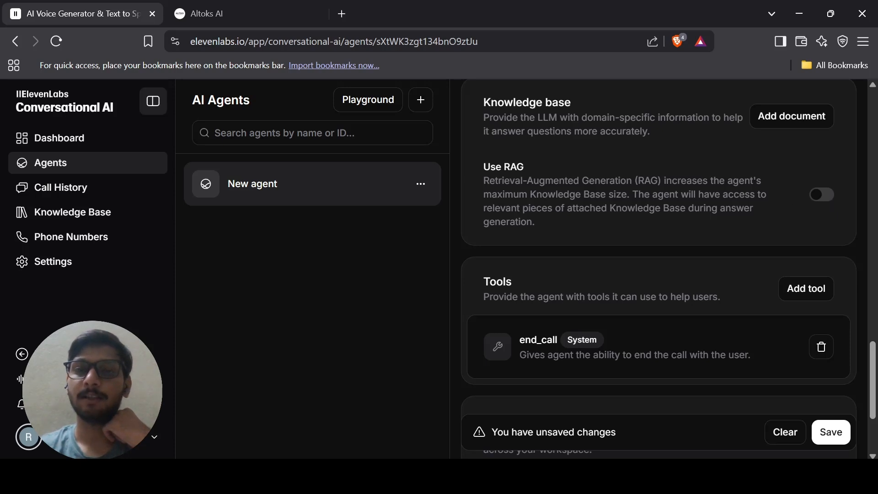
scroll(707, 196, down, 3)
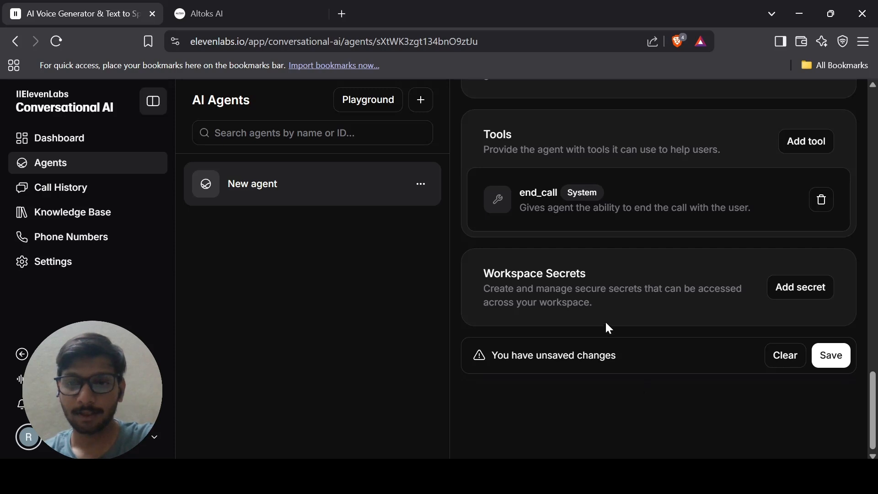
Save the pending Altoks greeting, system prompt and GPT-4o Mini model changes.
click(842, 365)
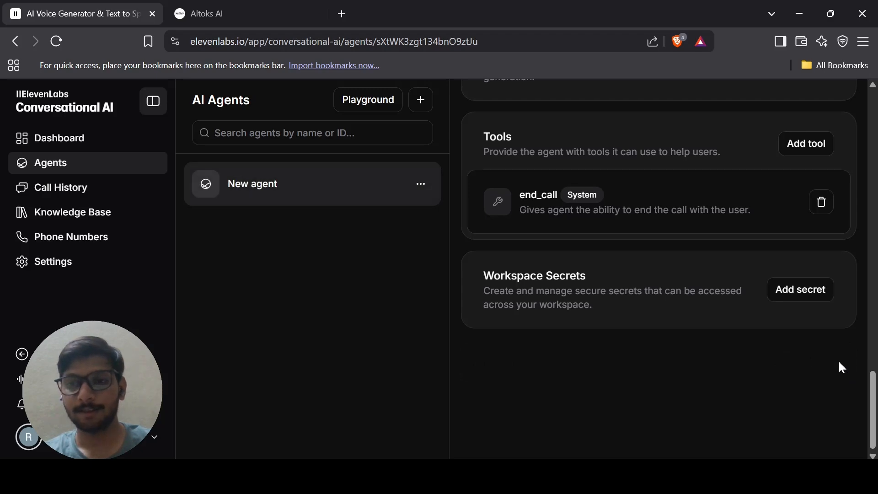
scroll(841, 368, up, 10)
scroll(658, 269, up, 10)
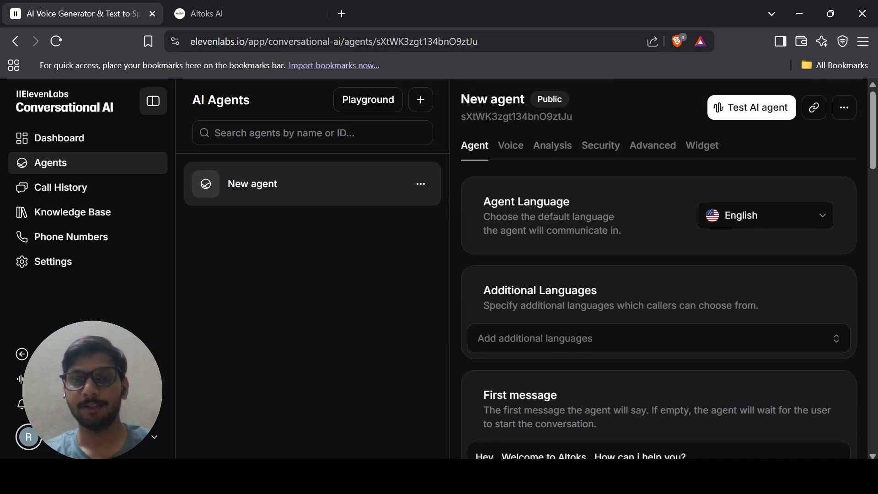
Preview the Rachel, W. L. Oxley and Stuart voices in the Voice list.
click(512, 154)
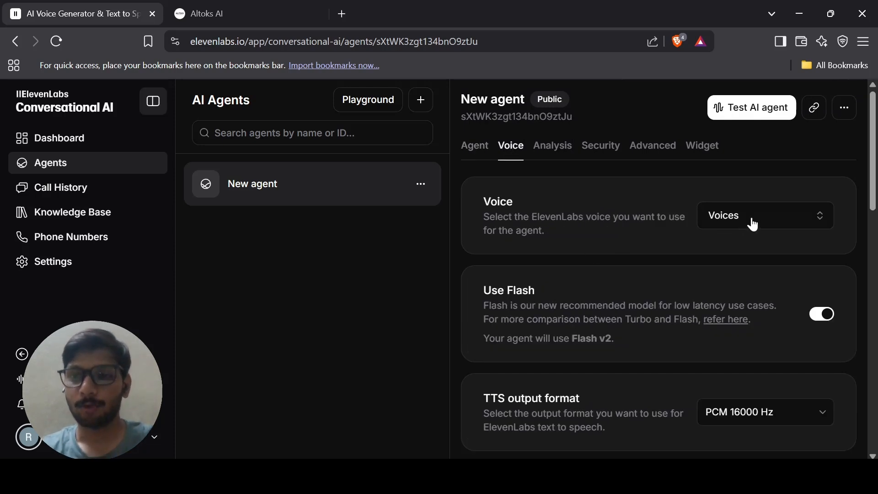
click(761, 221)
scroll(761, 224, down, 2)
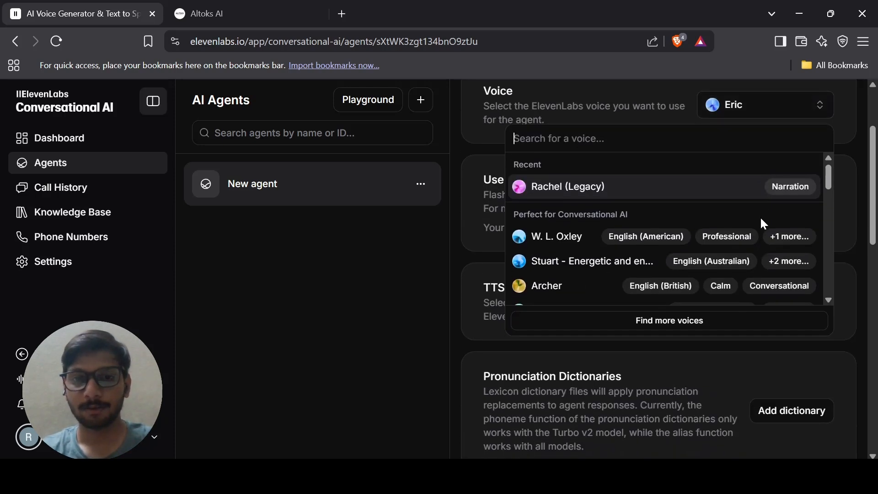
scroll(599, 193, down, 1)
scroll(600, 191, up, 1)
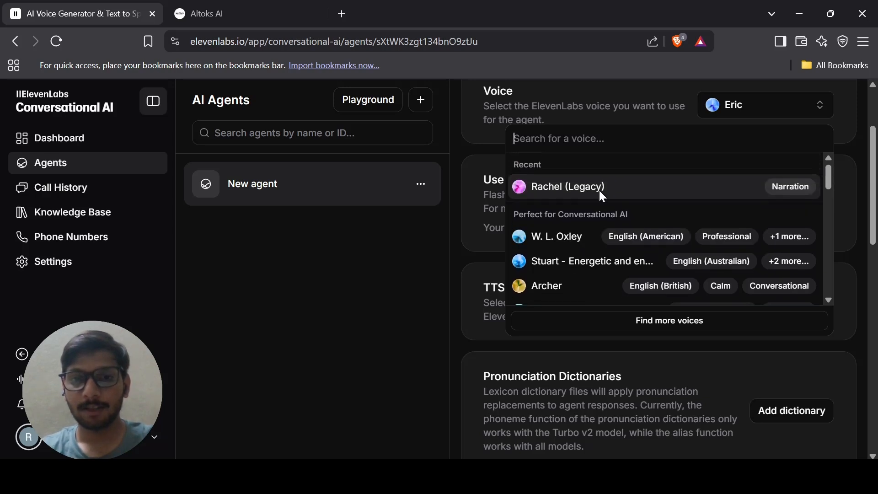
click(527, 188)
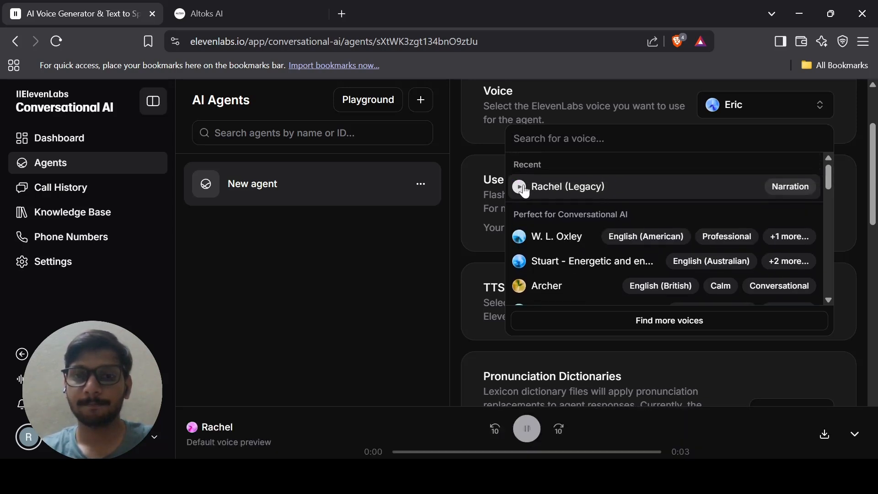
scroll(525, 191, down, 1)
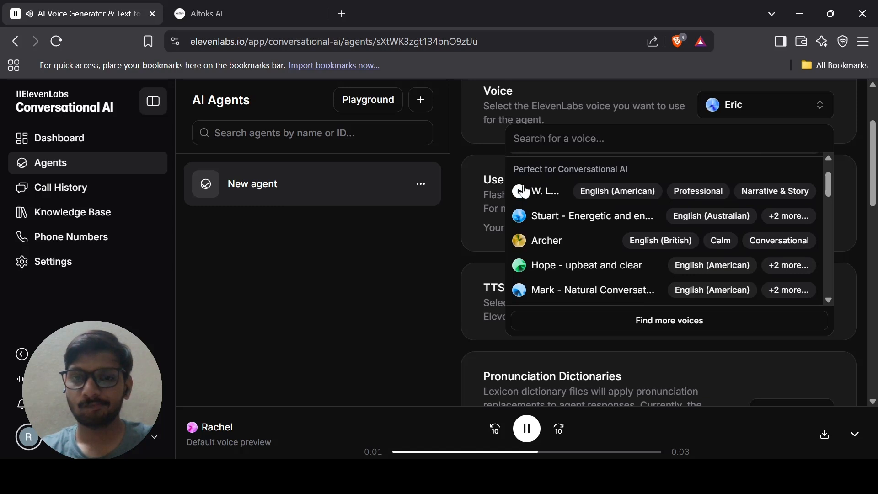
click(521, 192)
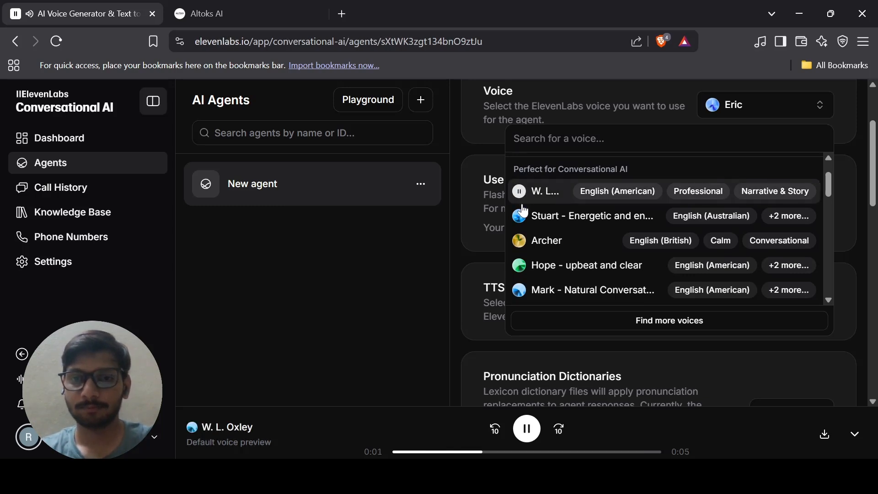
click(522, 221)
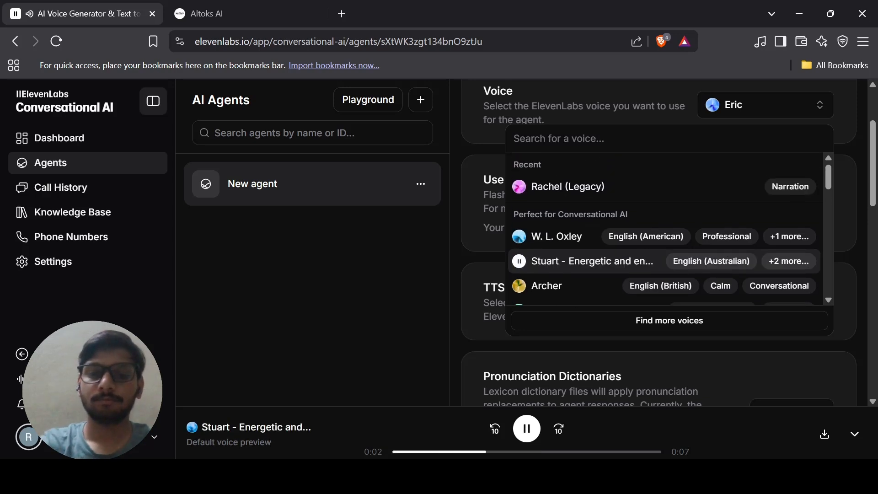
Select Rachel (Legacy) as the agent's voice, replacing Eric.
scroll(589, 192, down, 9)
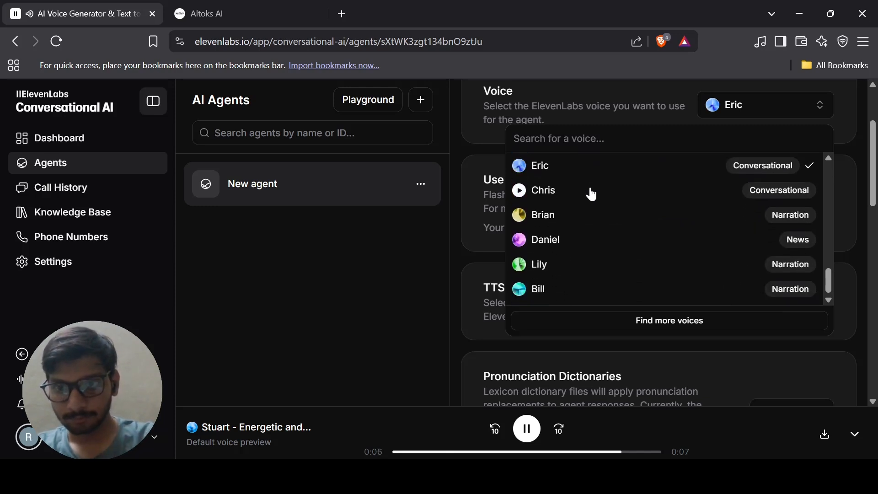
scroll(591, 194, up, 2)
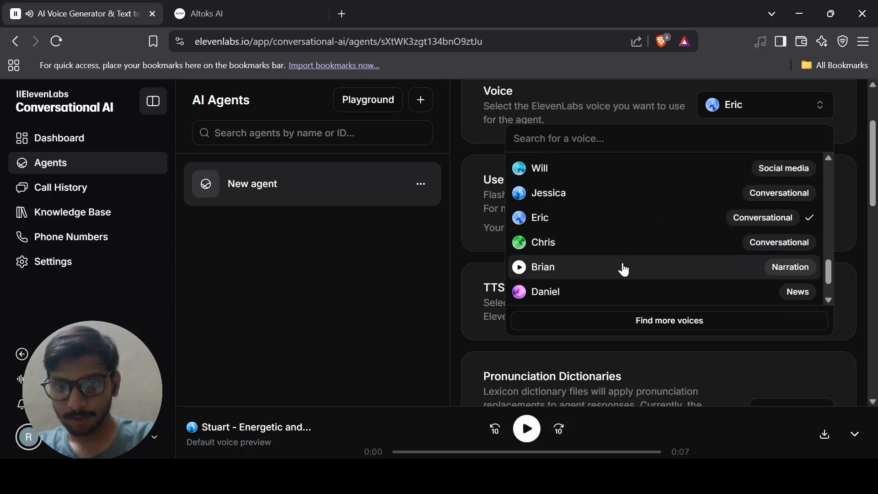
scroll(624, 270, down, 1)
scroll(624, 270, up, 10)
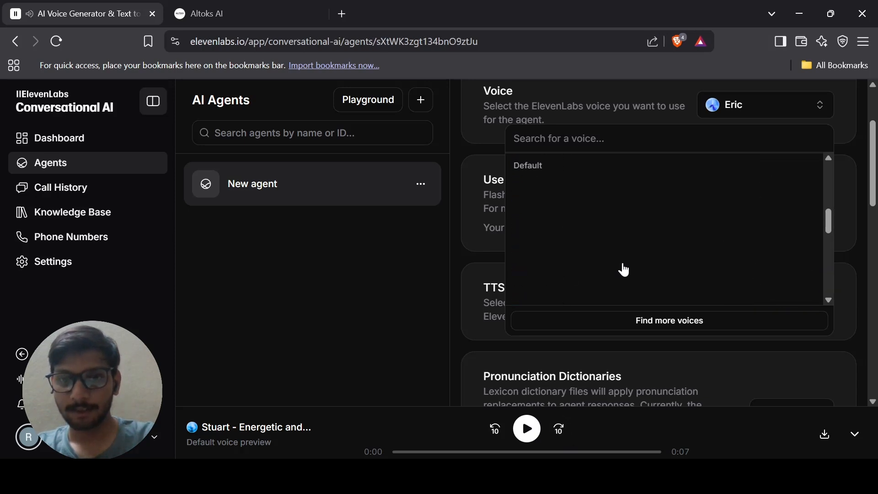
scroll(624, 270, up, 6)
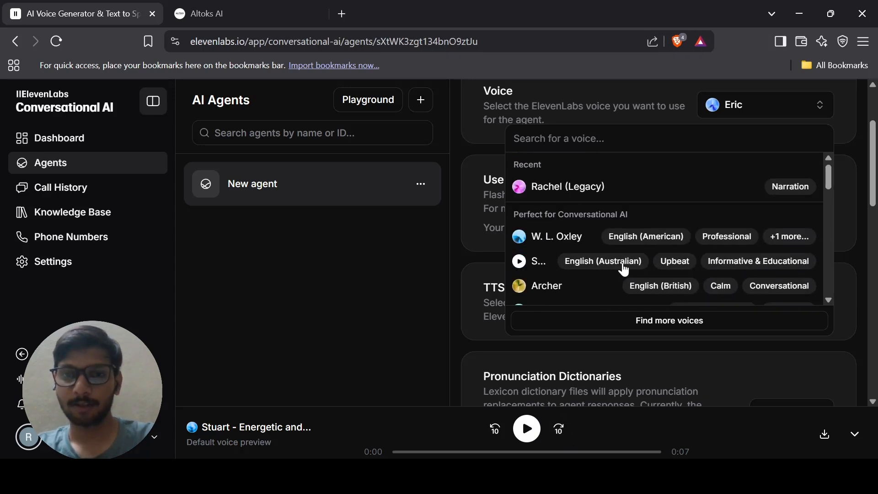
click(590, 196)
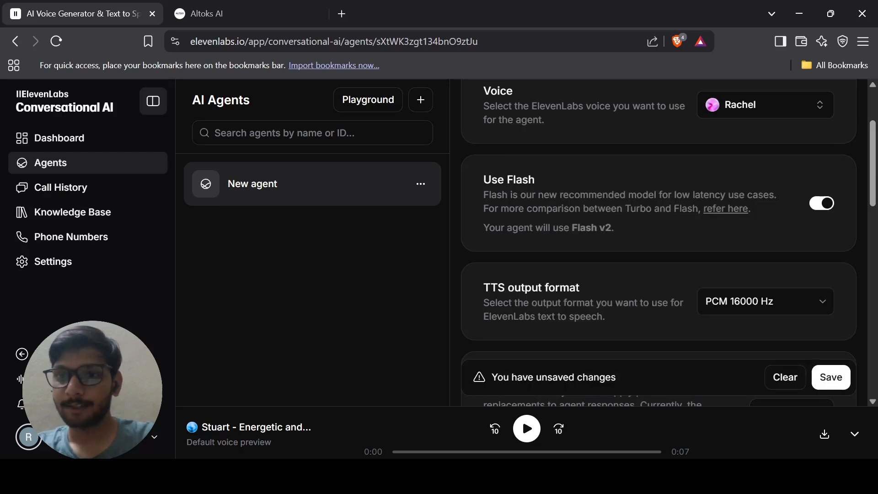
Review the Voice tab settings, then collapse the voice preview player.
scroll(591, 195, down, 3)
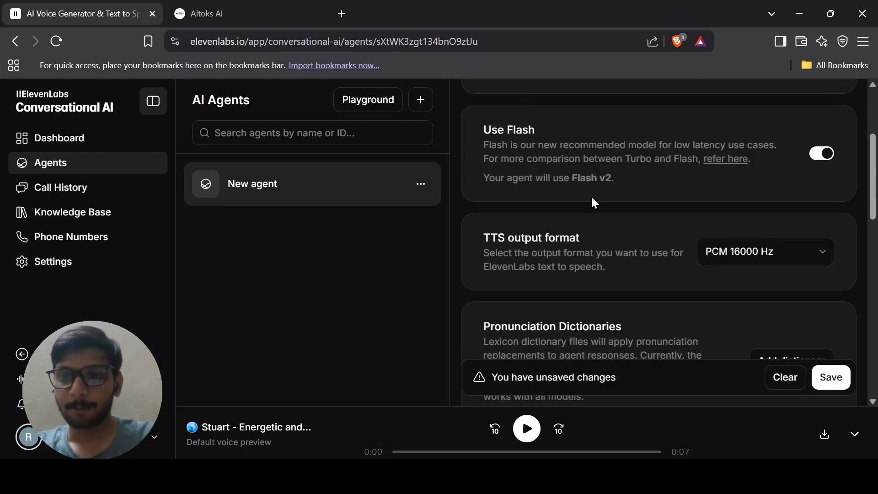
scroll(592, 199, down, 8)
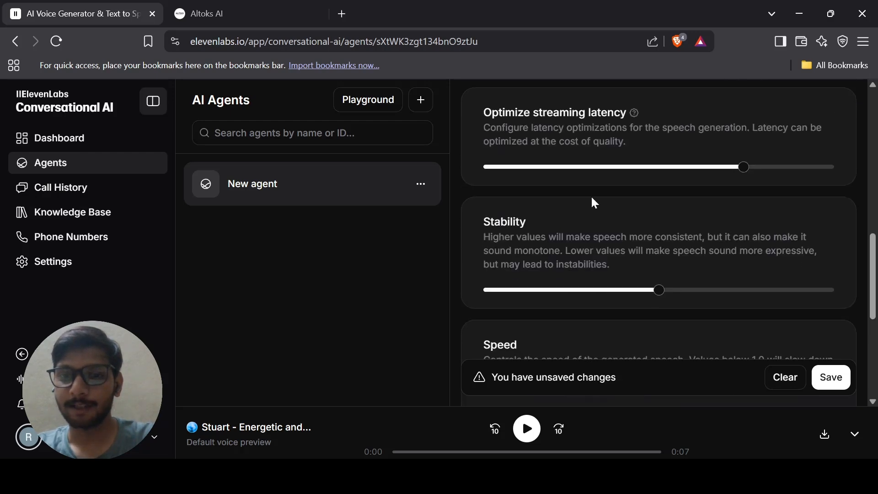
scroll(591, 197, up, 5)
scroll(590, 195, down, 8)
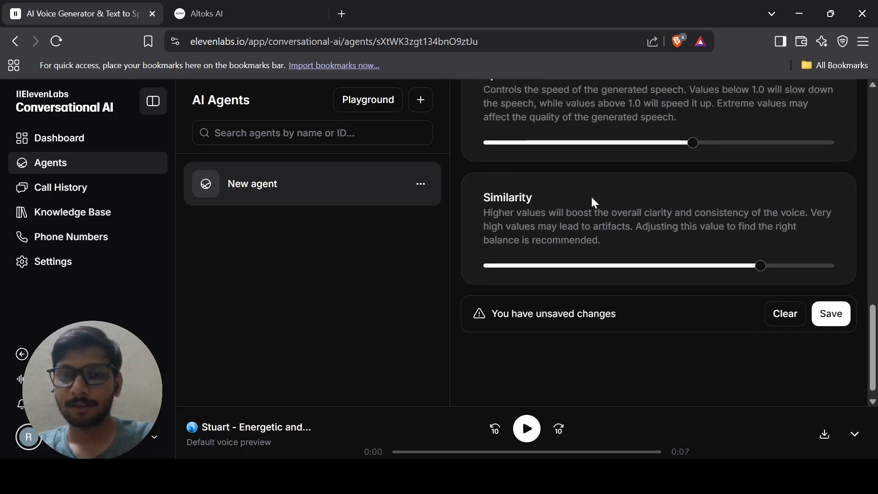
scroll(592, 201, up, 15)
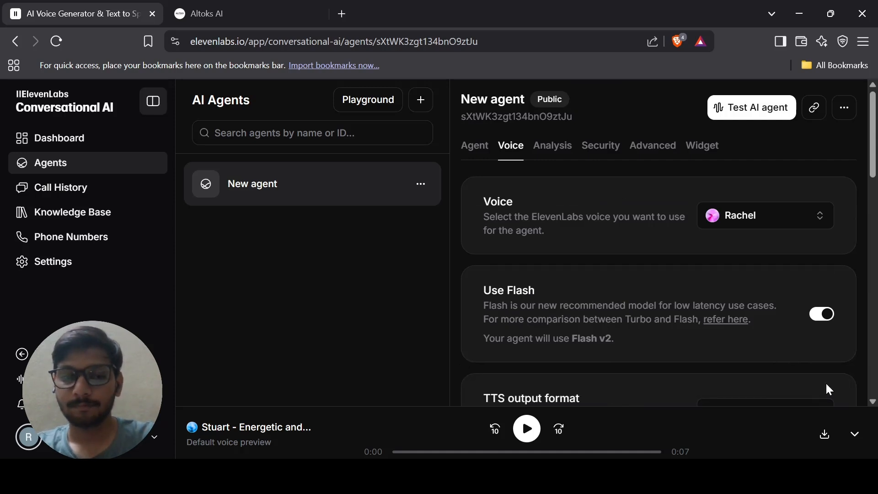
click(854, 434)
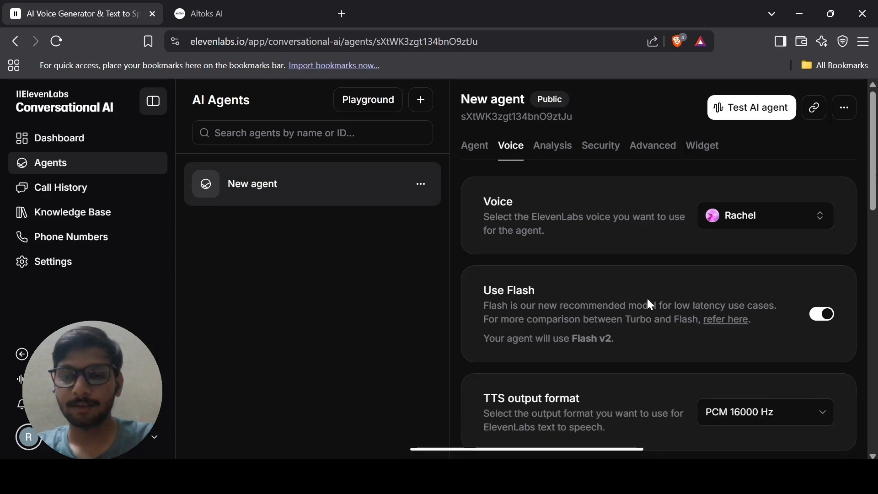
Show the Widget settings: embed code, feedback, and Appearance defaults #ffffff background, #000000 text.
click(701, 147)
scroll(704, 149, down, 2)
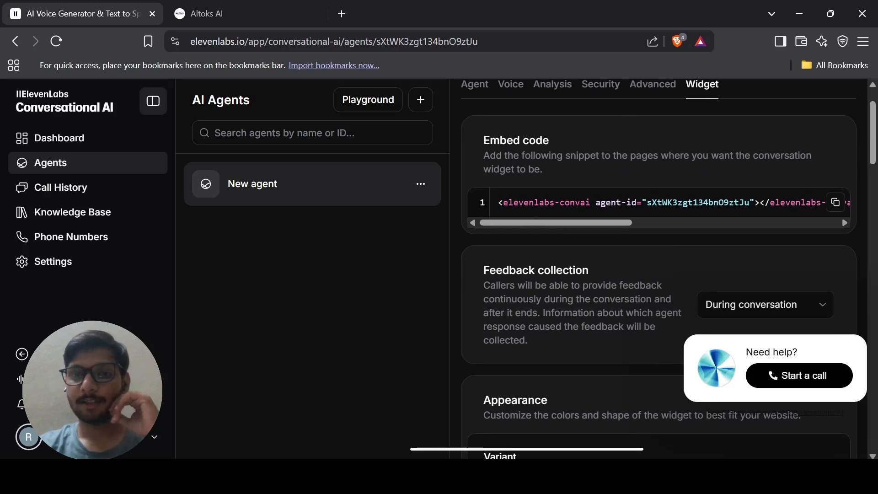
scroll(658, 202, right, 5)
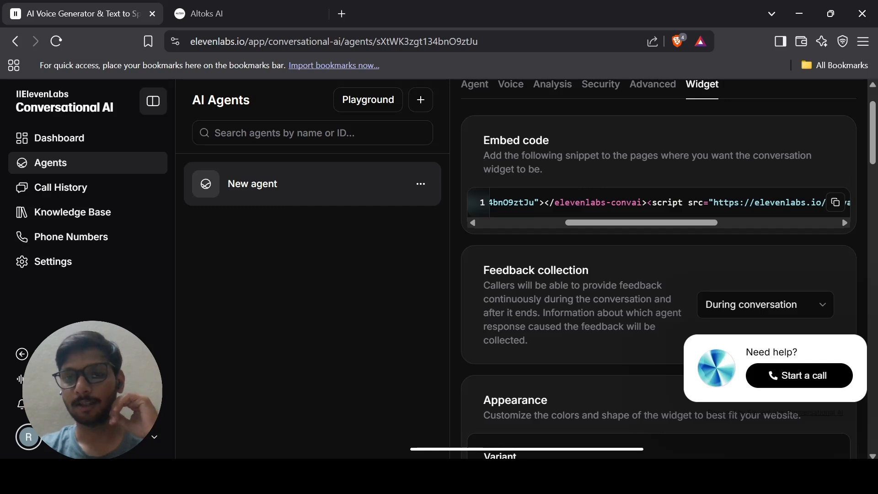
scroll(630, 203, down, 1)
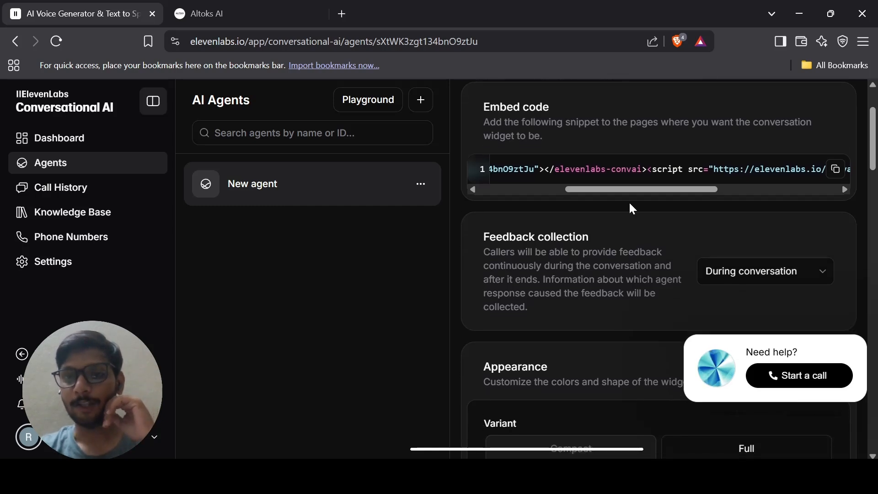
scroll(630, 204, down, 3)
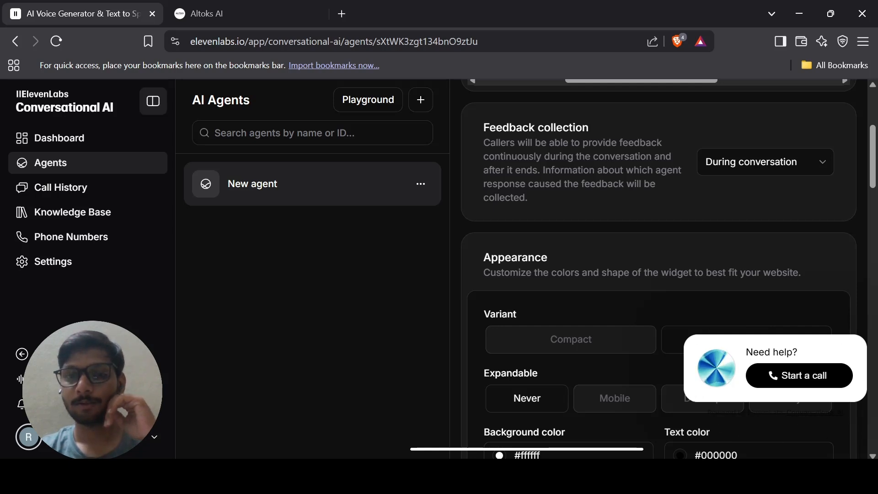
scroll(558, 276, down, 3)
scroll(558, 275, down, 1)
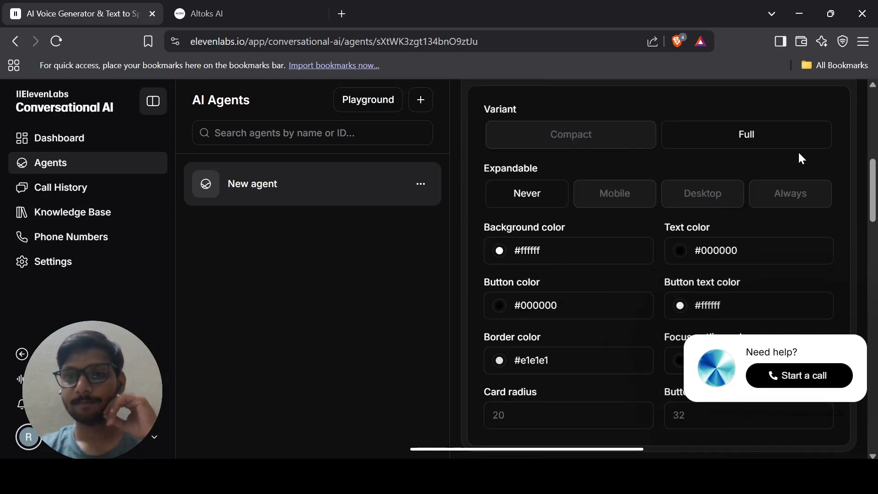
scroll(799, 154, up, 1)
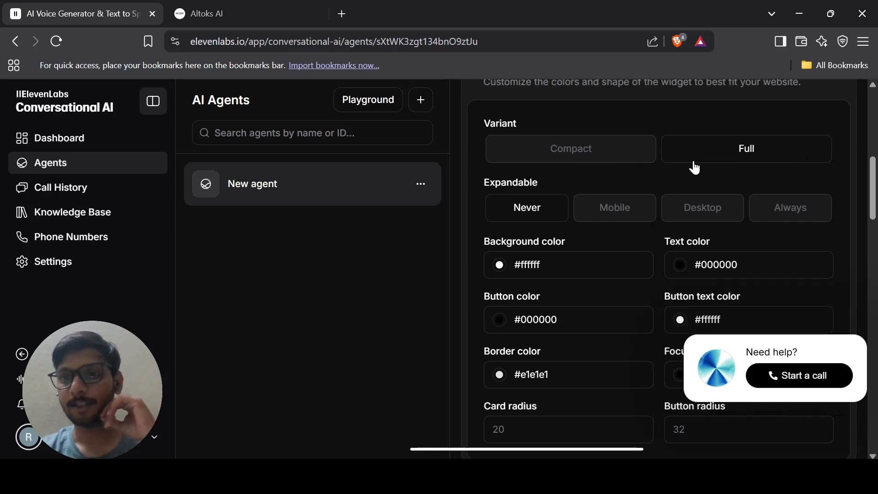
click(539, 158)
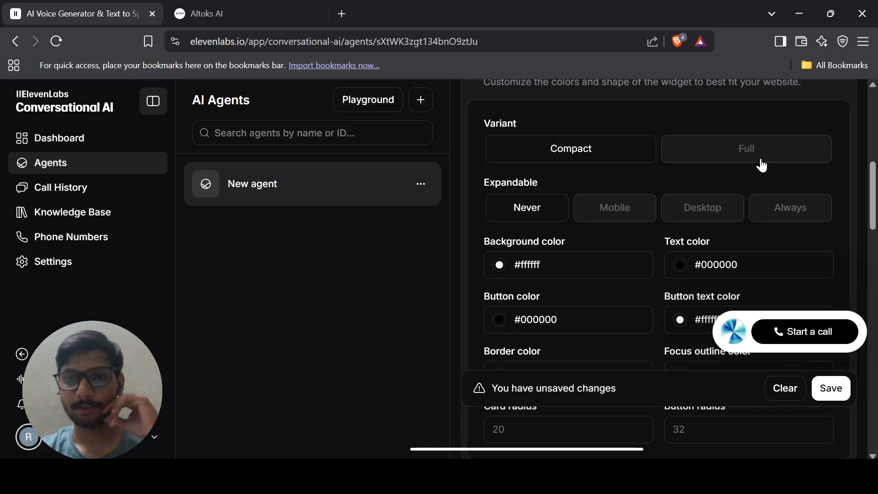
scroll(761, 165, down, 1)
click(747, 142)
scroll(750, 146, down, 1)
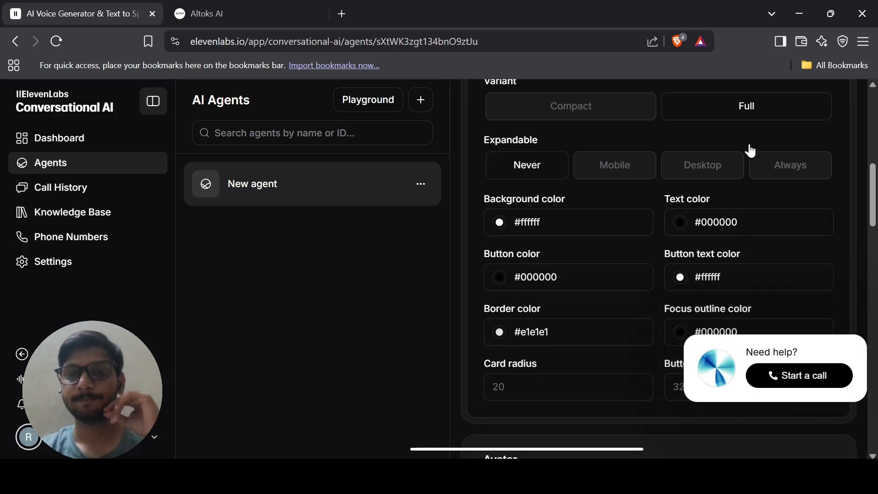
scroll(749, 149, down, 1)
click(772, 125)
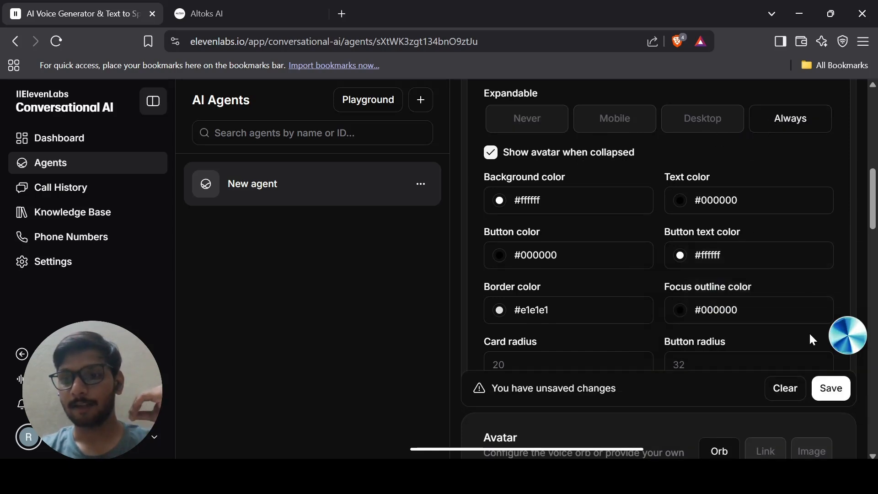
click(845, 339)
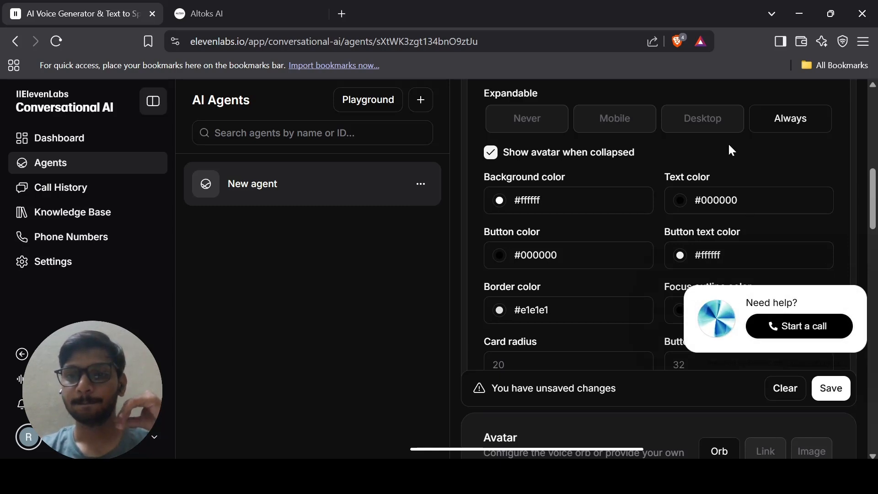
scroll(729, 147, down, 1)
scroll(729, 146, down, 1)
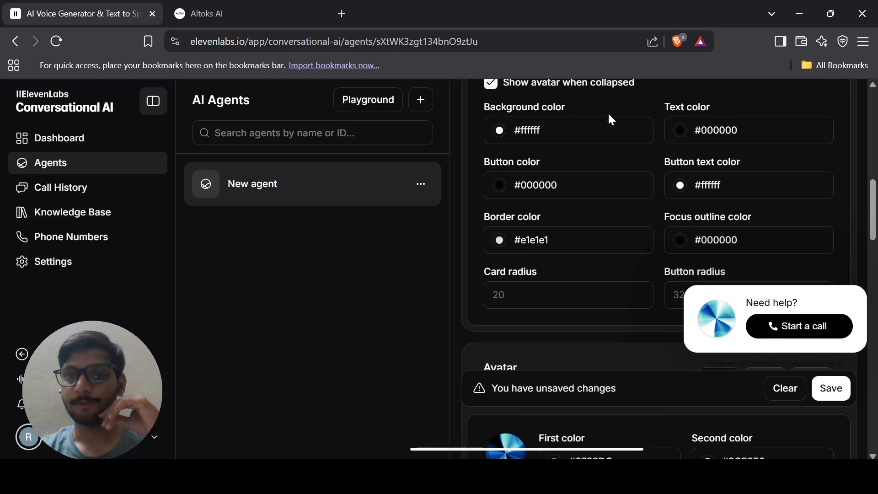
scroll(665, 94, down, 1)
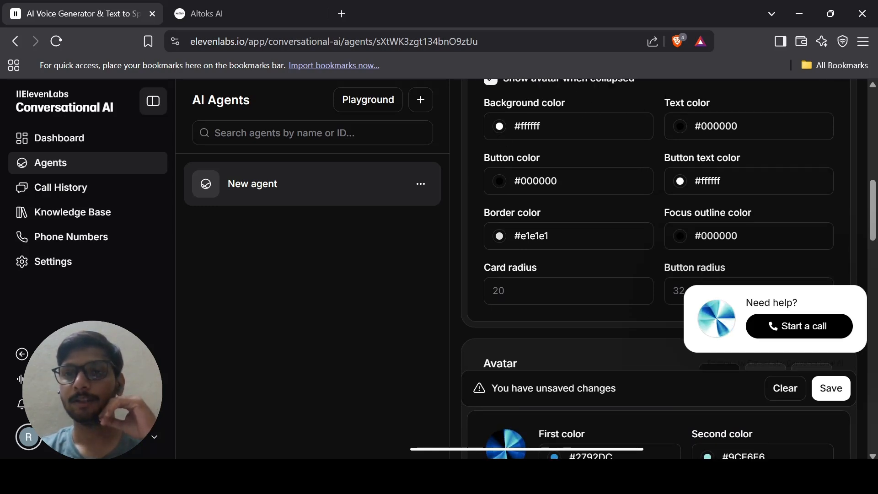
scroll(659, 131, down, 1)
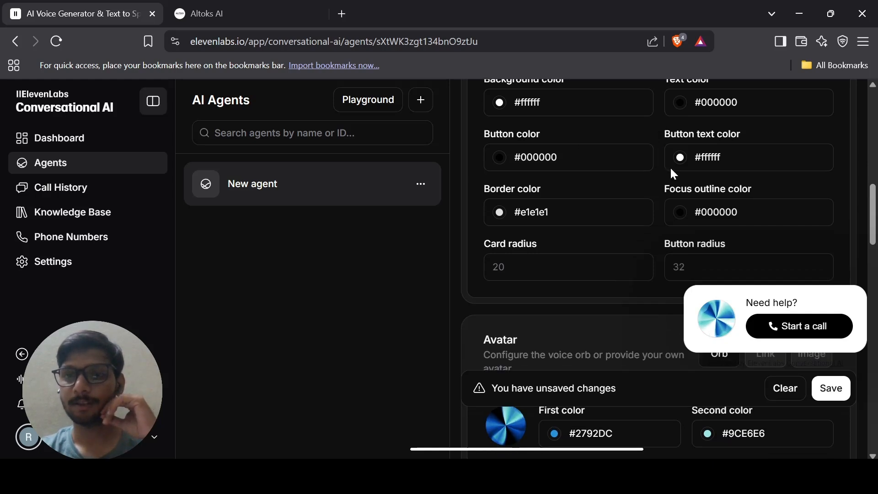
scroll(671, 165, down, 1)
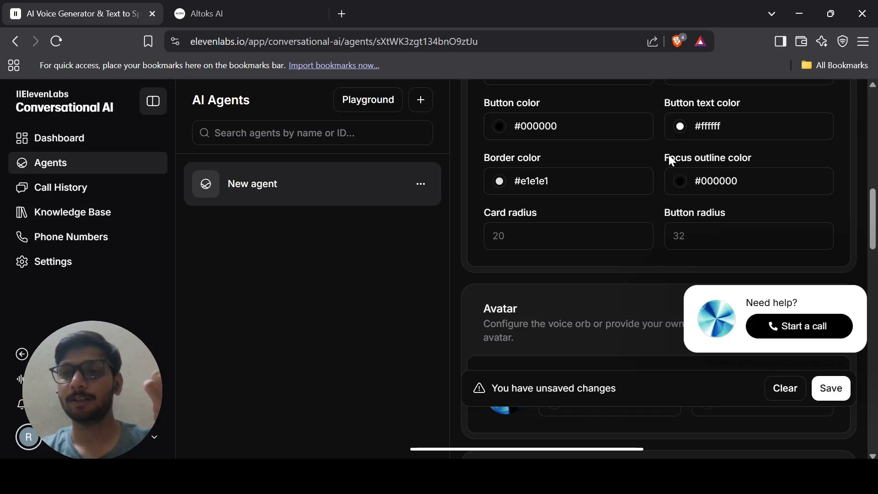
scroll(671, 160, down, 1)
Switch the widget avatar from orb to Image and upload the ALTOKS logo file.
scroll(671, 160, up, 4)
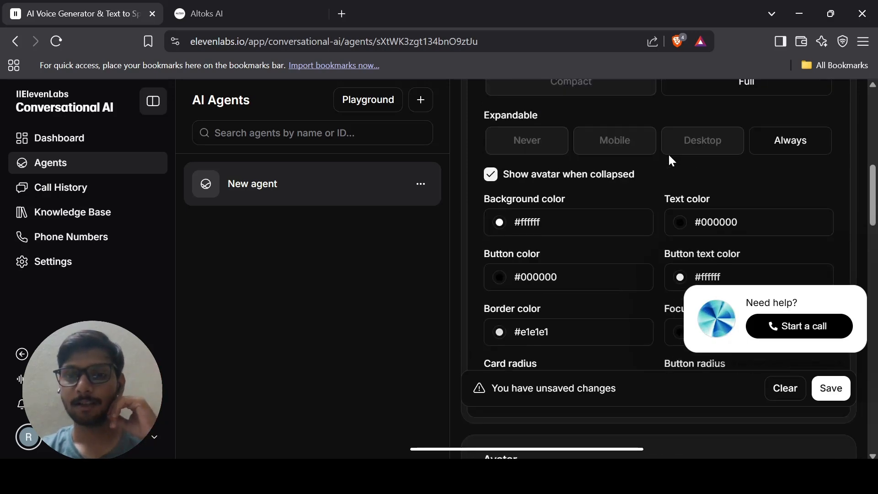
scroll(671, 160, up, 4)
scroll(671, 160, down, 10)
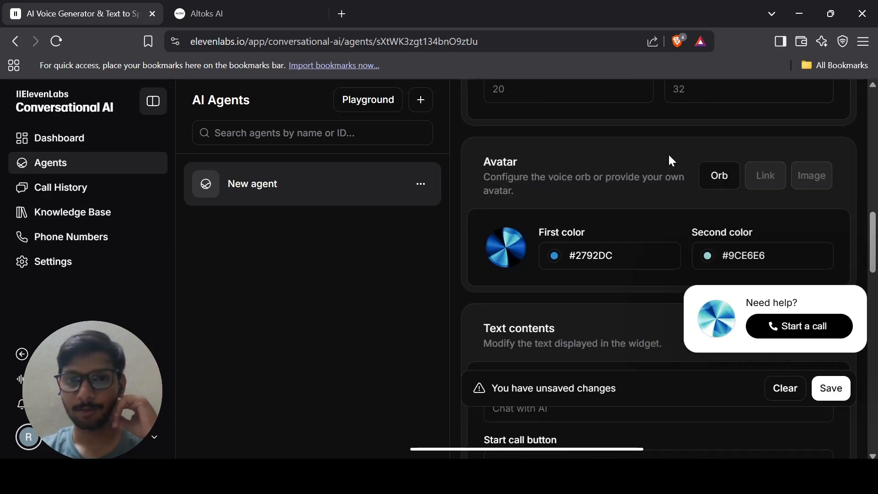
scroll(671, 160, down, 3)
scroll(671, 161, down, 1)
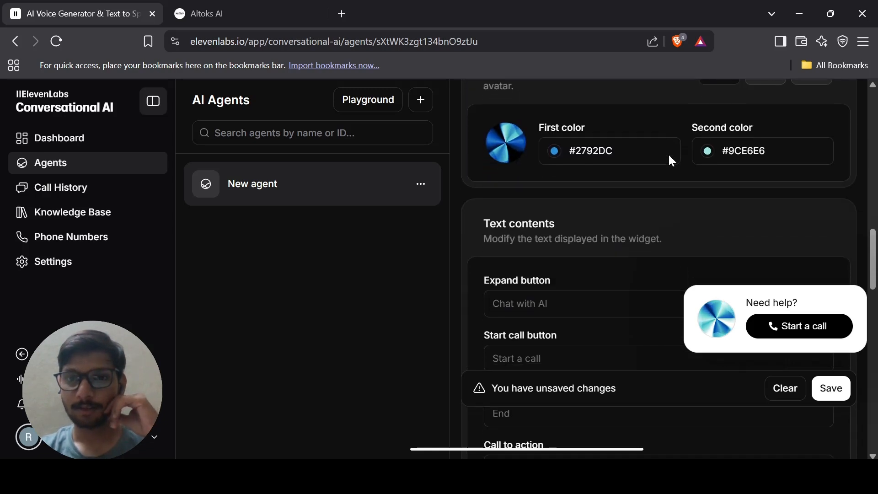
scroll(541, 107, up, 1)
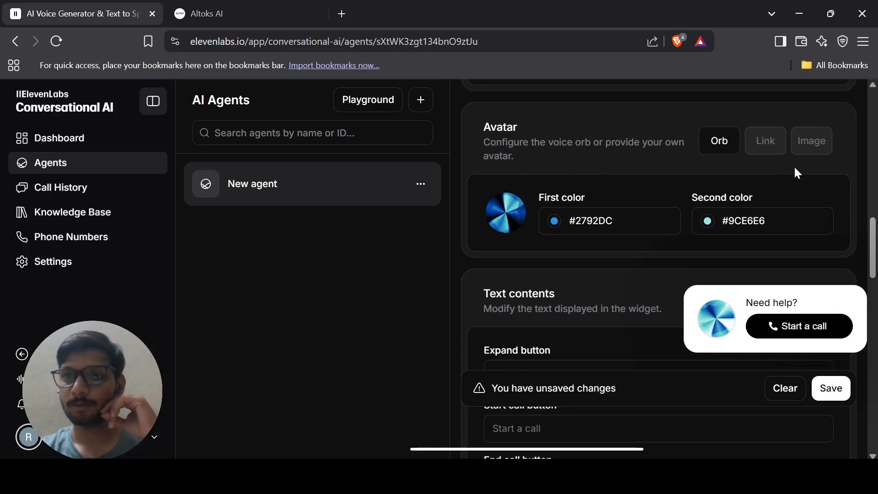
click(819, 152)
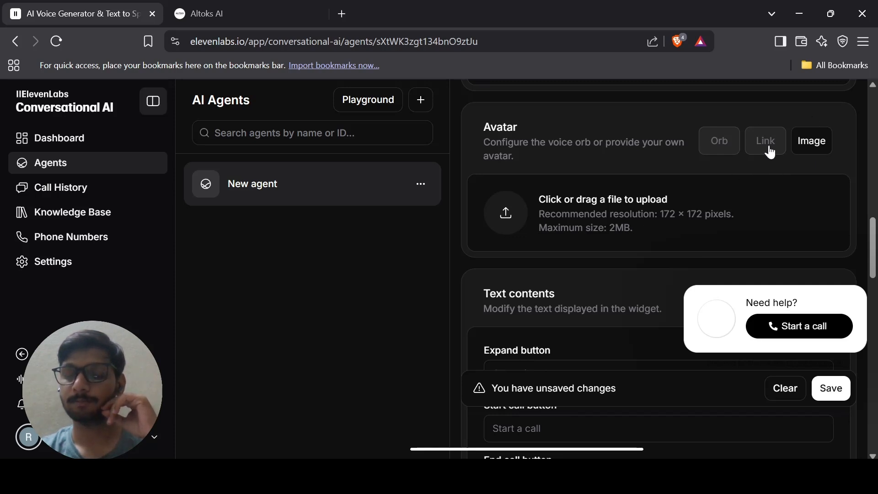
click(618, 209)
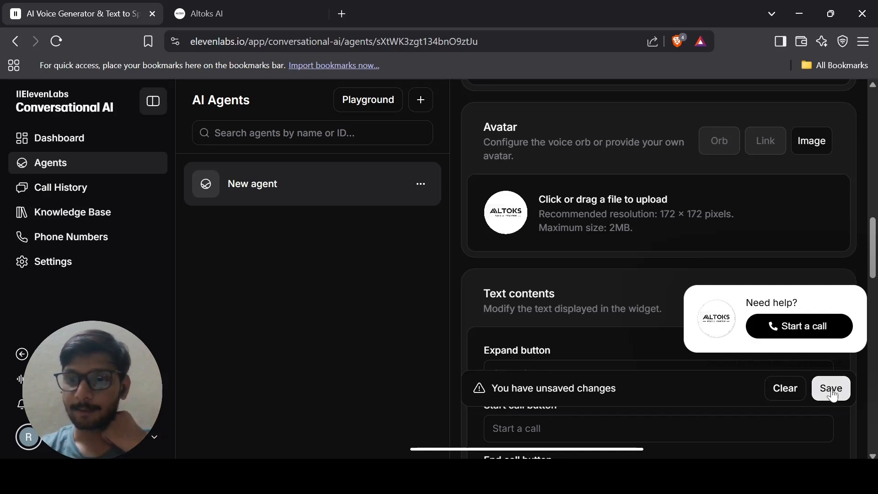
scroll(611, 274, down, 4)
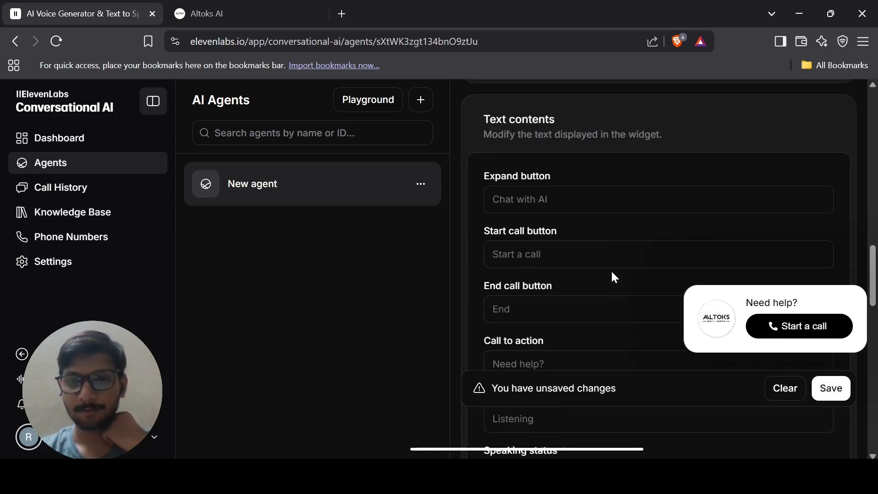
Type 'Talk with our AI' into the Start call button label.
scroll(612, 273, down, 1)
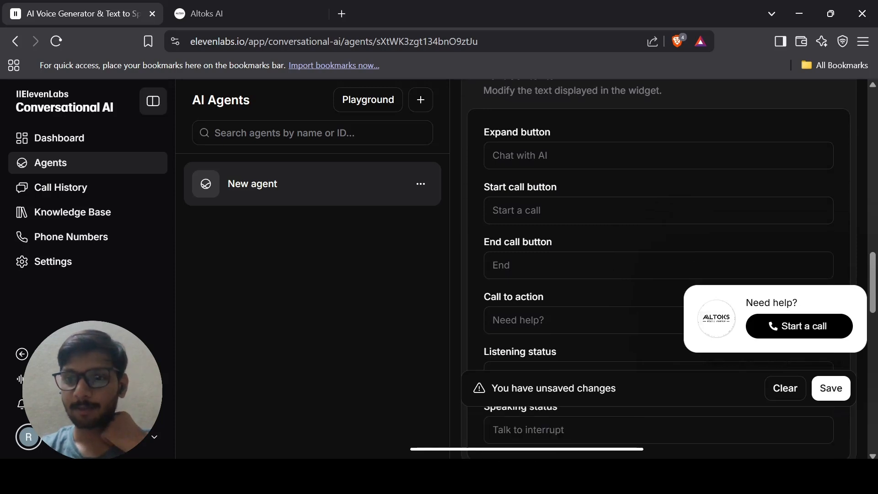
scroll(659, 269, down, 1)
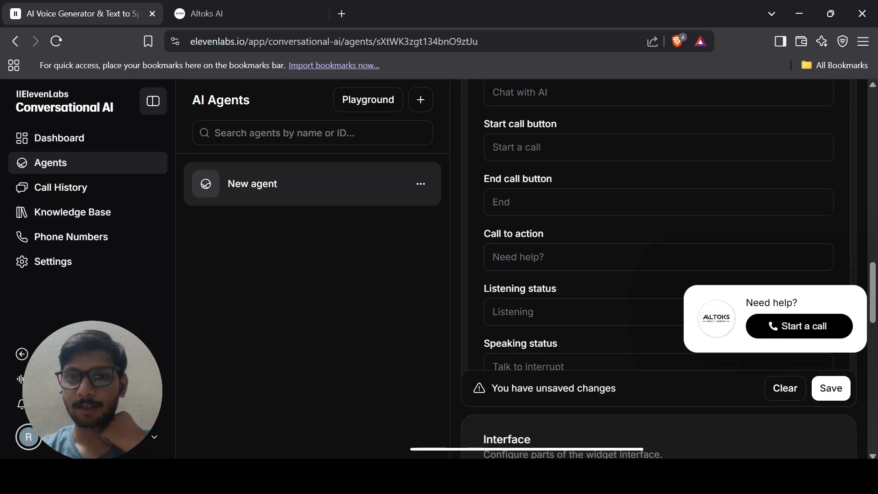
scroll(659, 269, down, 1)
scroll(659, 269, up, 1)
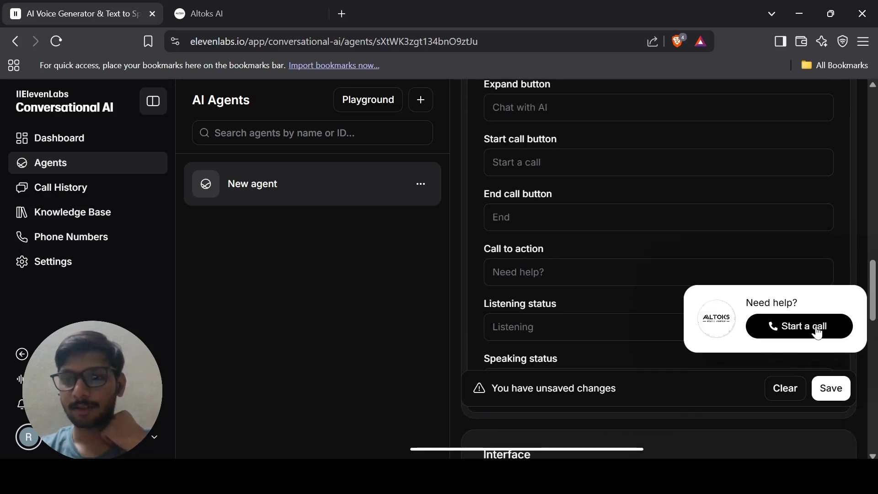
scroll(737, 235, up, 1)
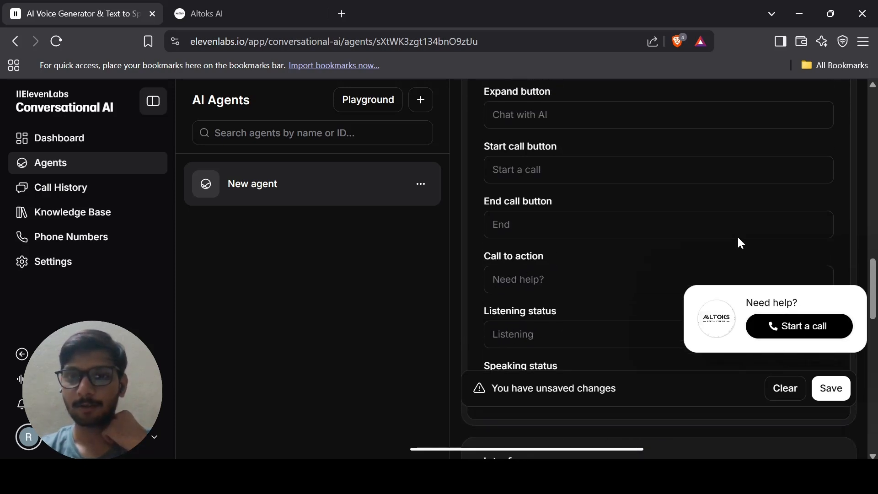
click(736, 231)
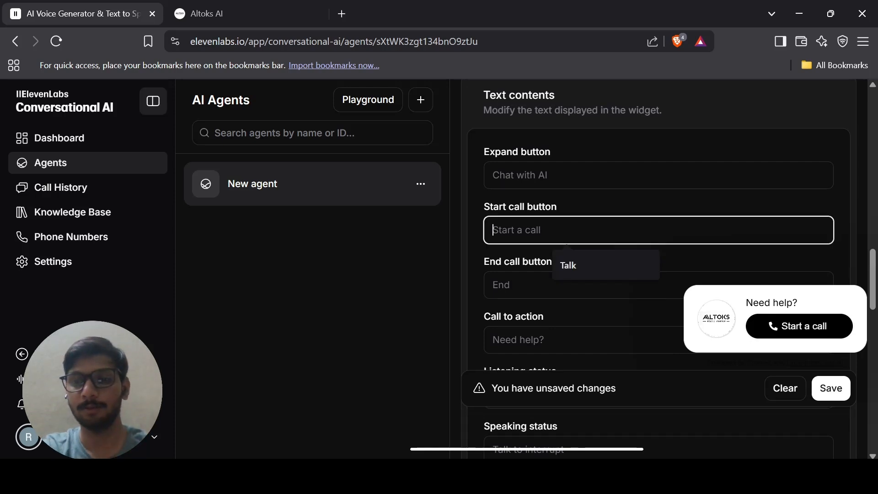
text(Tlk)
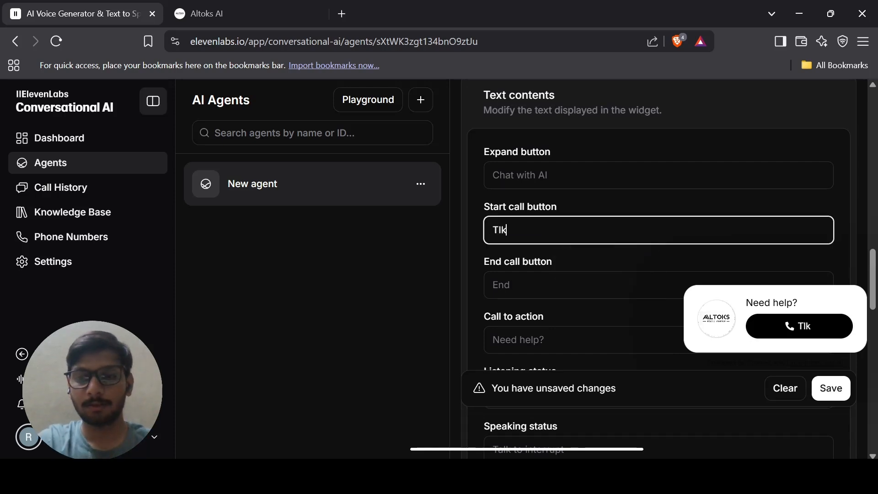
key(BackSpace)
key(BackSpace)
text(alkwit)
key(BackSpace)
key(BackSpace)
key(BackSpace)
key(BackSpace)
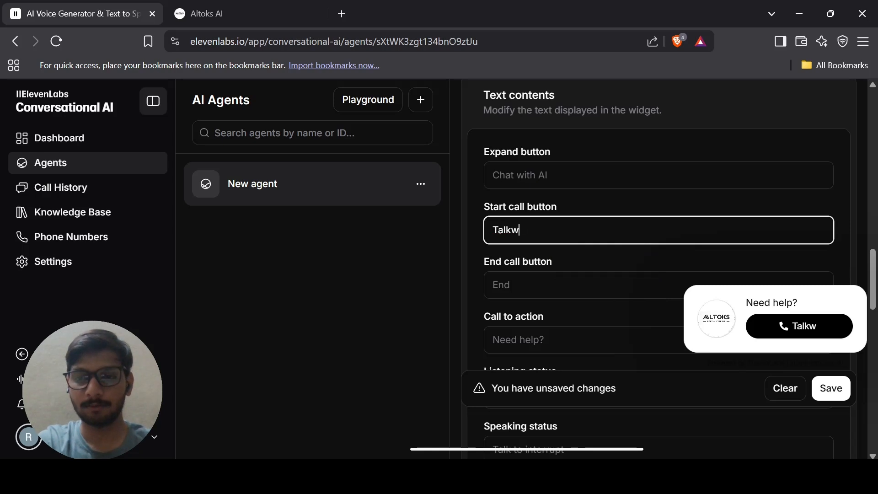
text(with our AI)
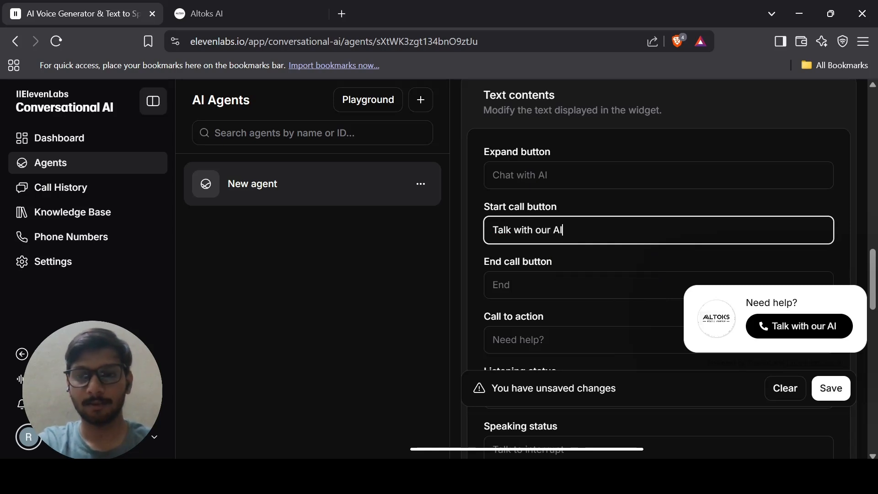
key(Tab)
Paste 'Talk with our AI' into the Call to action field.
scroll(589, 234, down, 4)
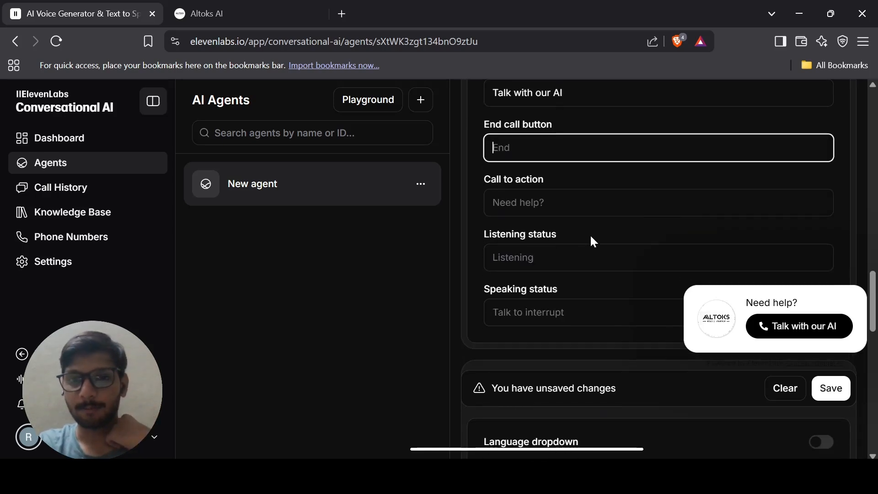
scroll(588, 234, down, 1)
key(Tab)
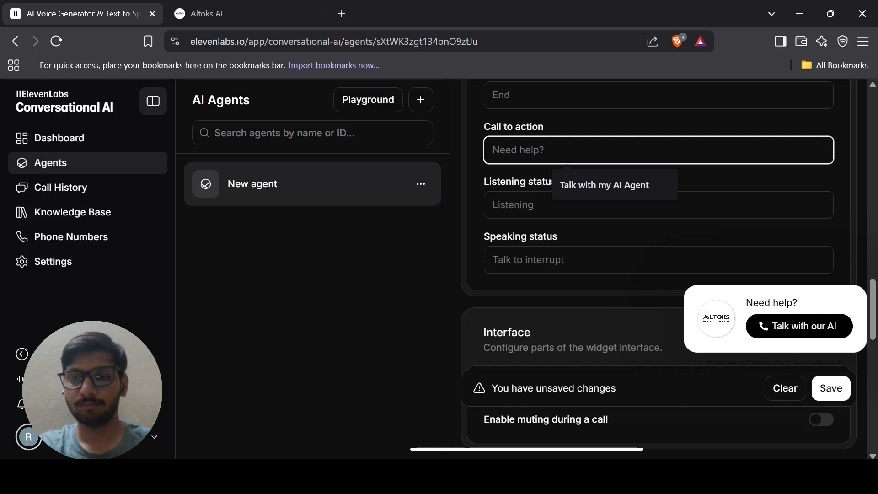
text(How ca)
key(BackSpace)
key(BackSpace)
key(BackSpace)
key(BackSpace)
key(BackSpace)
key(BackSpace)
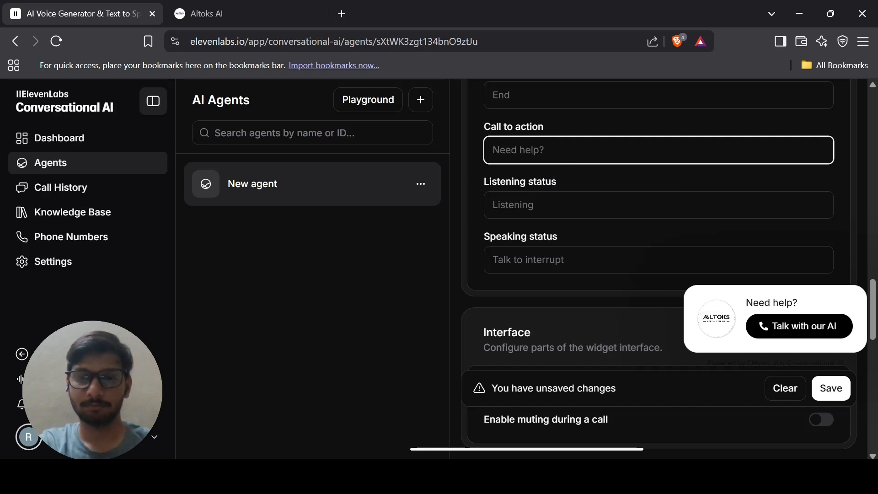
scroll(590, 254, down, 1)
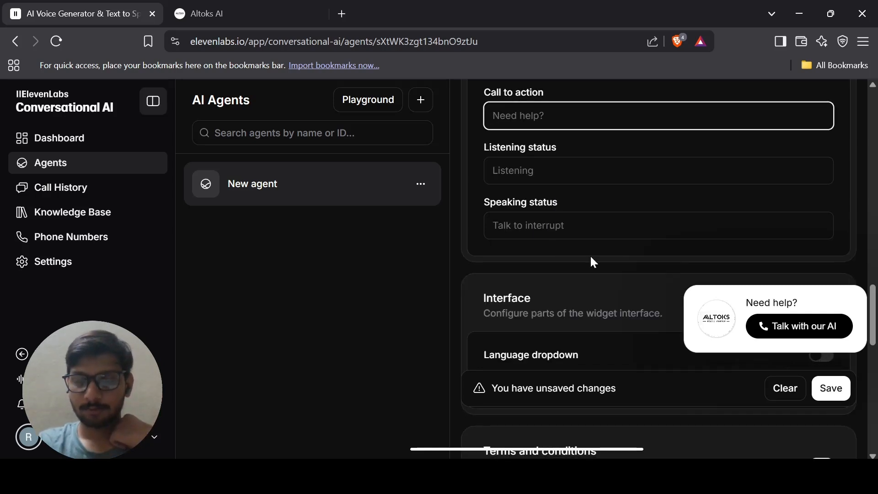
scroll(589, 254, up, 3)
key(ctrl+v)
key(ctrl+z)
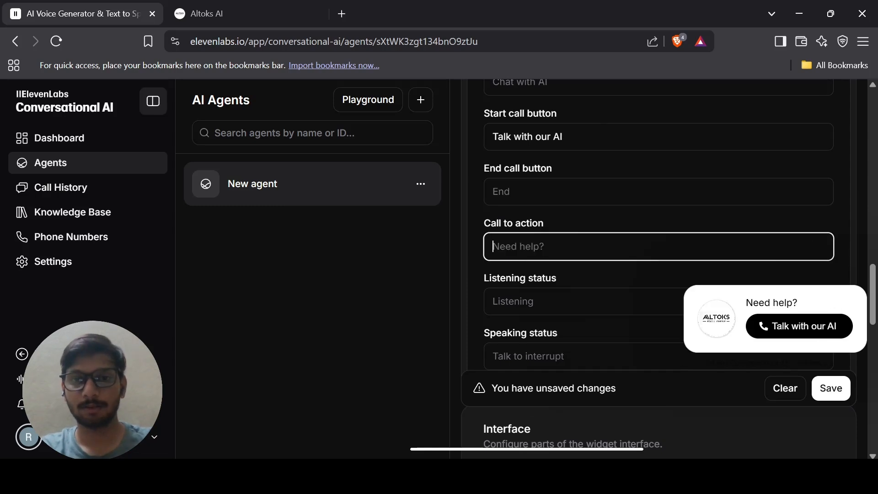
triple_click(590, 137)
key(ctrl+c)
click(590, 247)
click(585, 301)
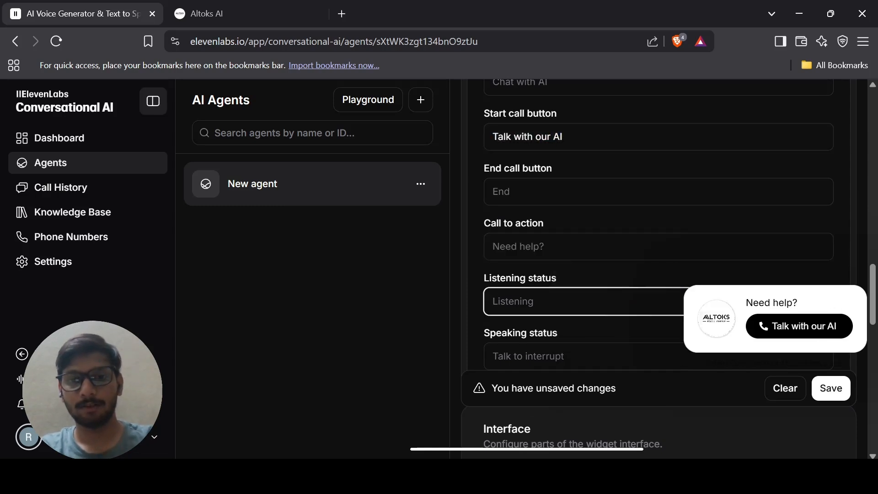
click(567, 246)
key(ctrl+v)
Trim the Start call button label down to 'Talk'.
scroll(565, 201, up, 1)
click(571, 157)
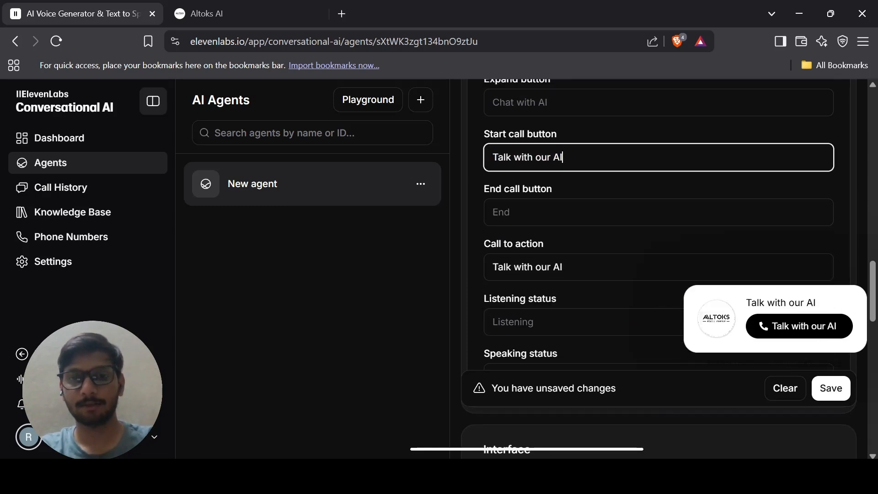
key(ctrl+shift+Left)
key(ctrl+shift+Left)
key(ctrl+shift+Left)
key(BackSpace)
scroll(658, 229, down, 1)
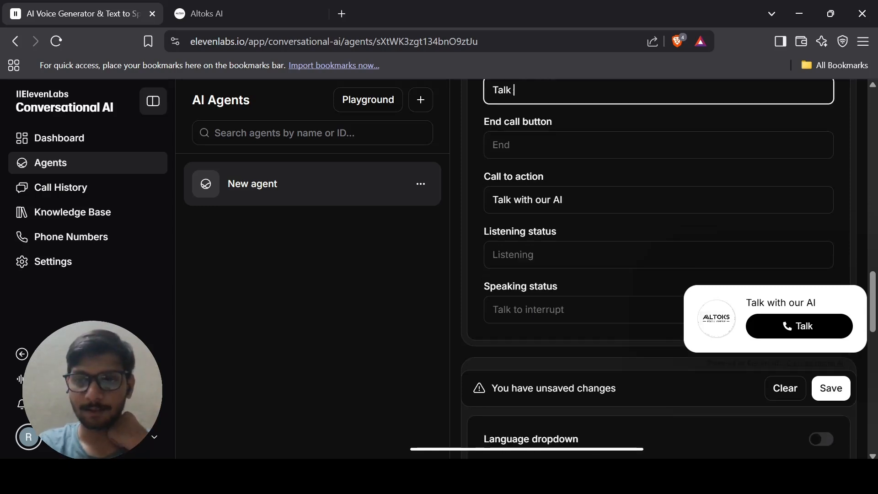
scroll(580, 155, down, 2)
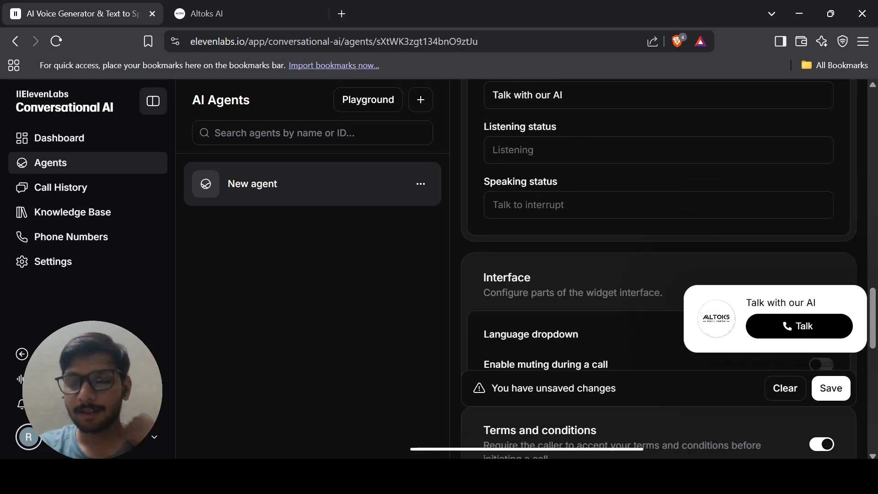
Scroll the widget settings and check the live Altoks site's About page.
scroll(581, 157, down, 4)
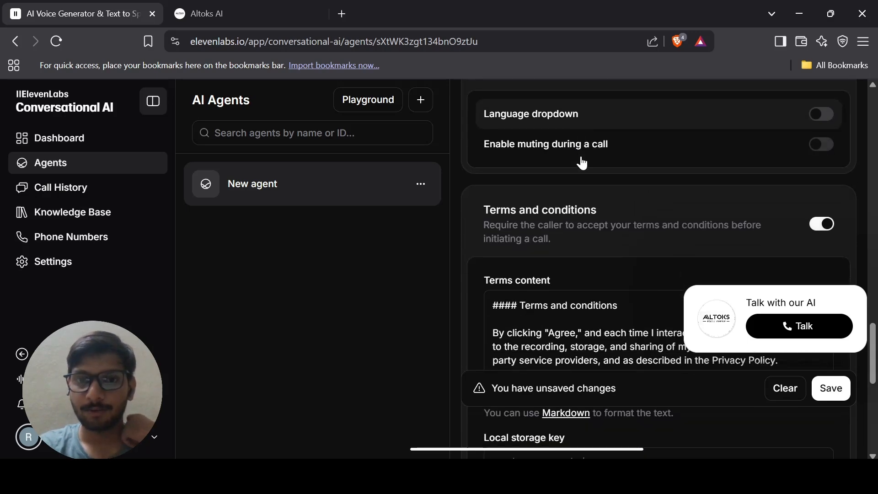
scroll(580, 161, down, 3)
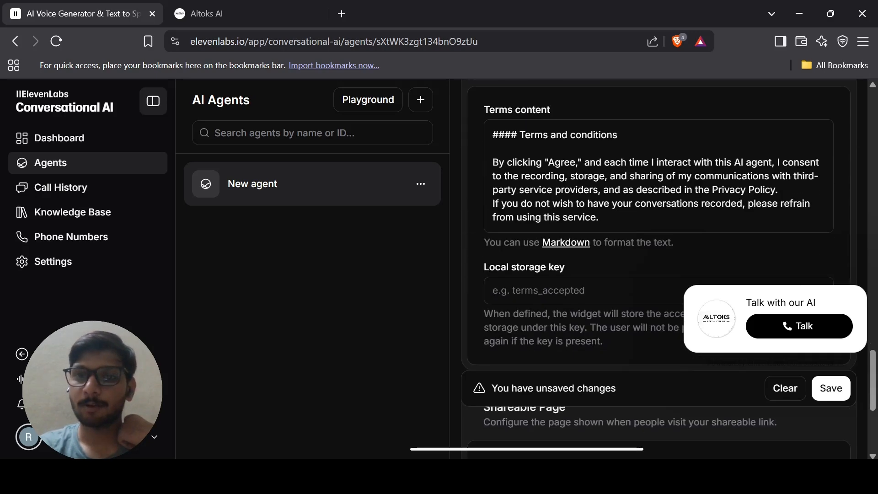
scroll(620, 226, down, 5)
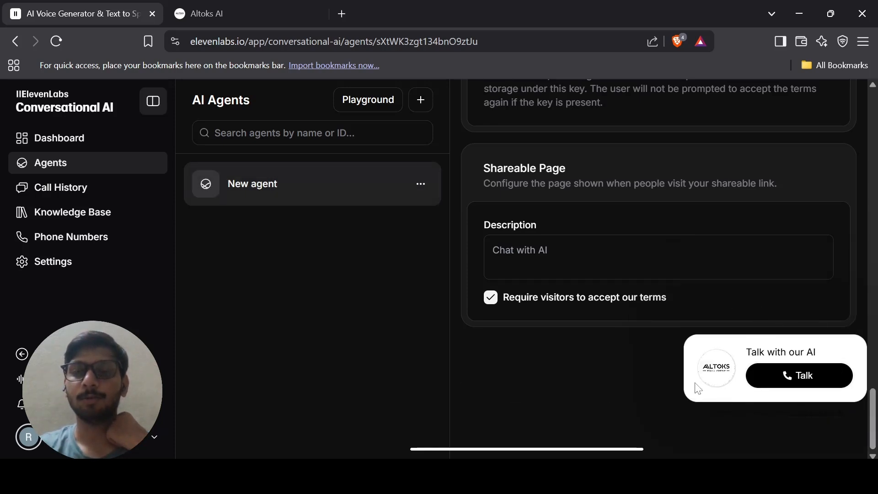
click(285, 16)
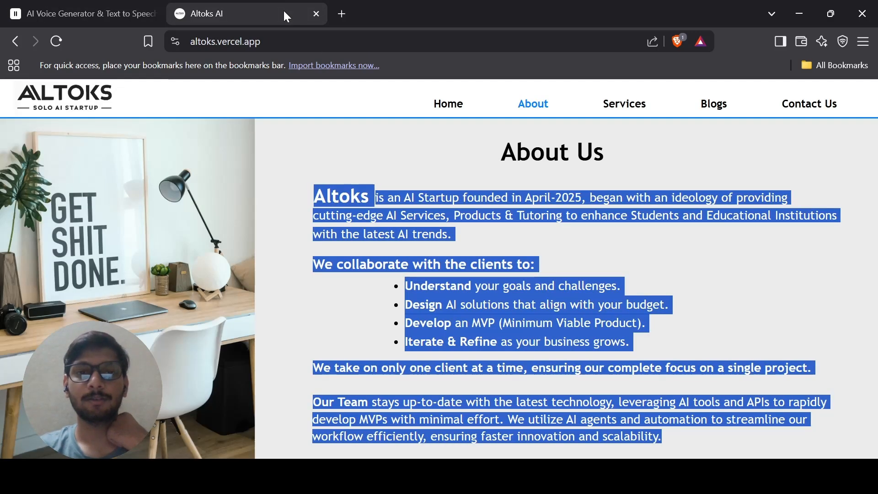
click(293, 174)
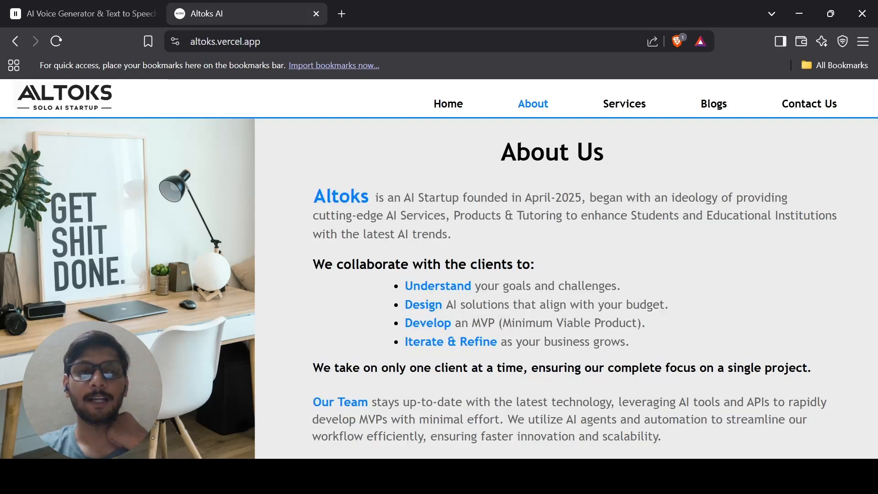
Copy the widget embed code from the Widget tab and open a new browser tab.
click(41, 7)
scroll(587, 145, up, 5)
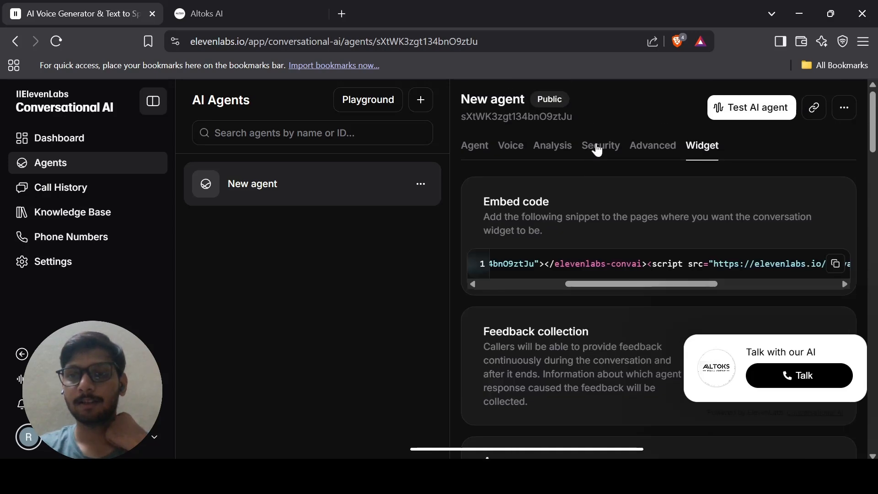
click(835, 264)
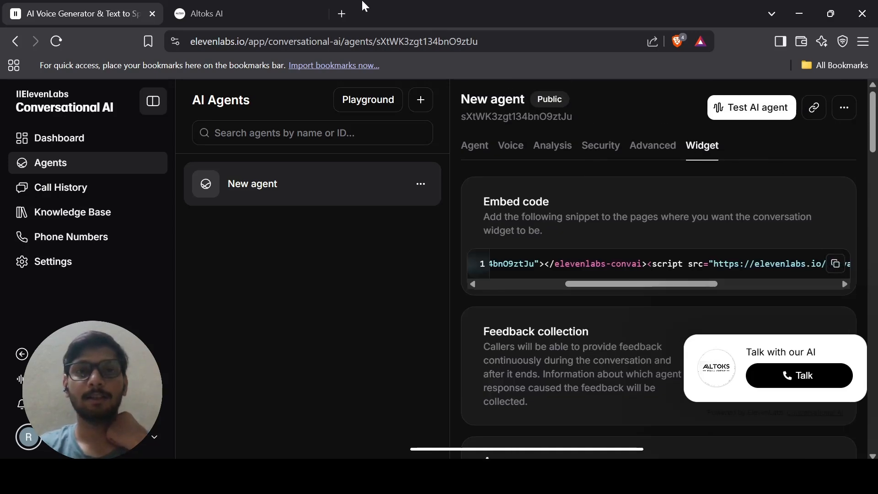
click(343, 13)
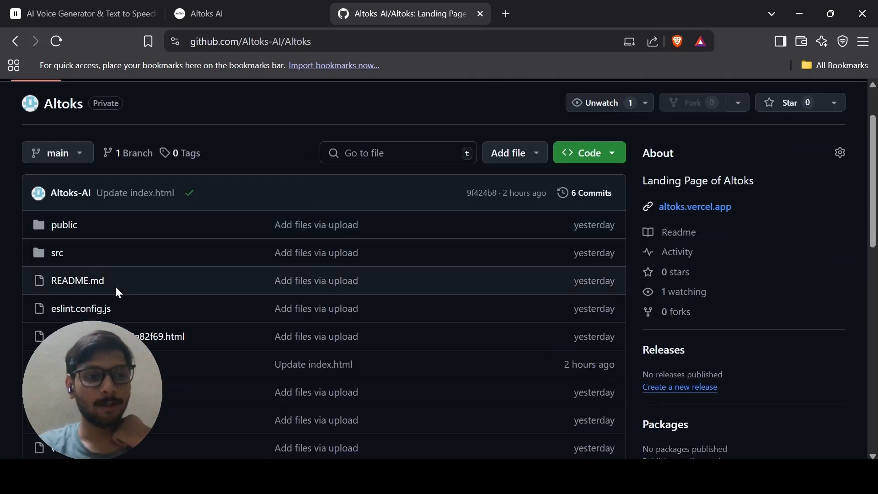
Paste the ElevenLabs widget snippet into index.html on line 8, after the favicon link.
scroll(114, 284, down, 5)
click(77, 138)
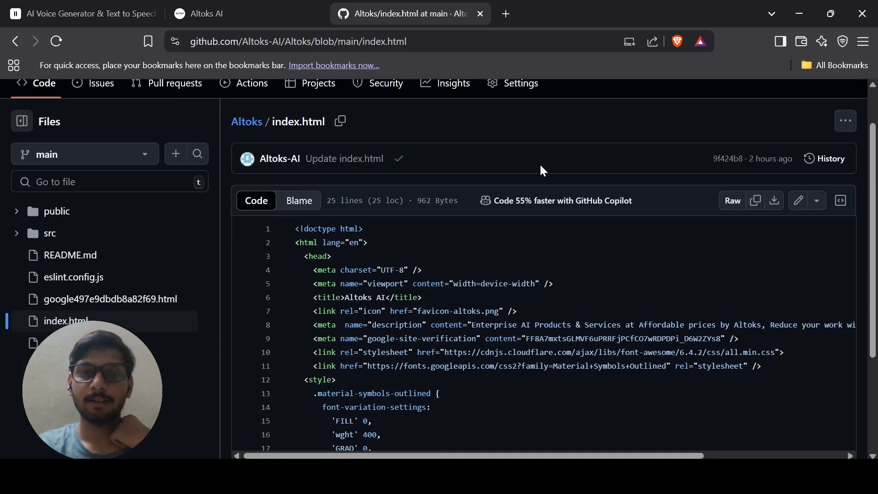
click(798, 201)
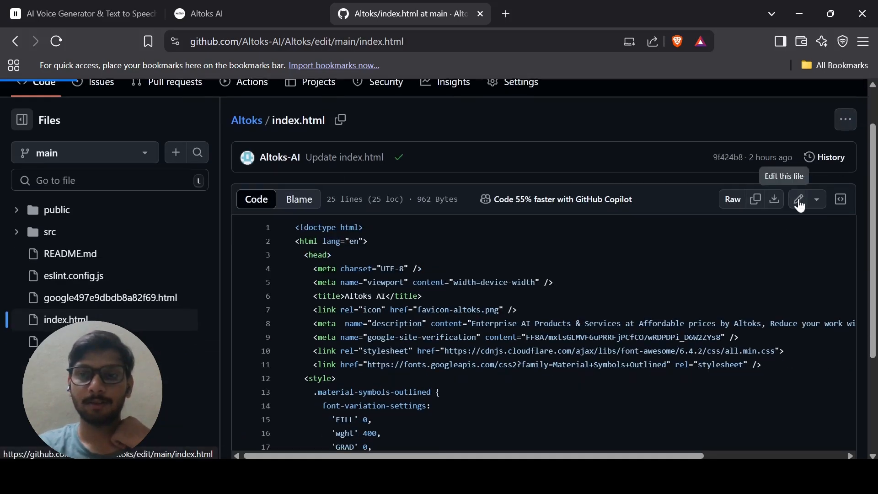
scroll(648, 230, down, 2)
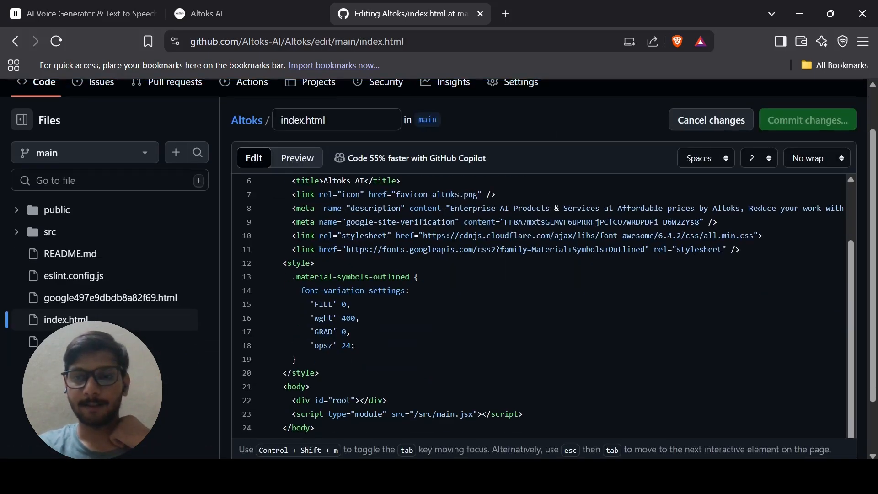
scroll(543, 306, up, 2)
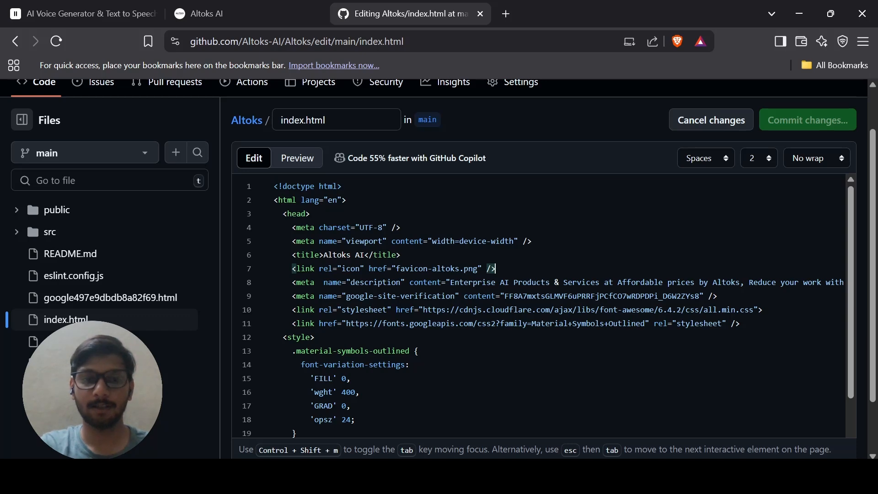
key(Return)
key(ctrl+v)
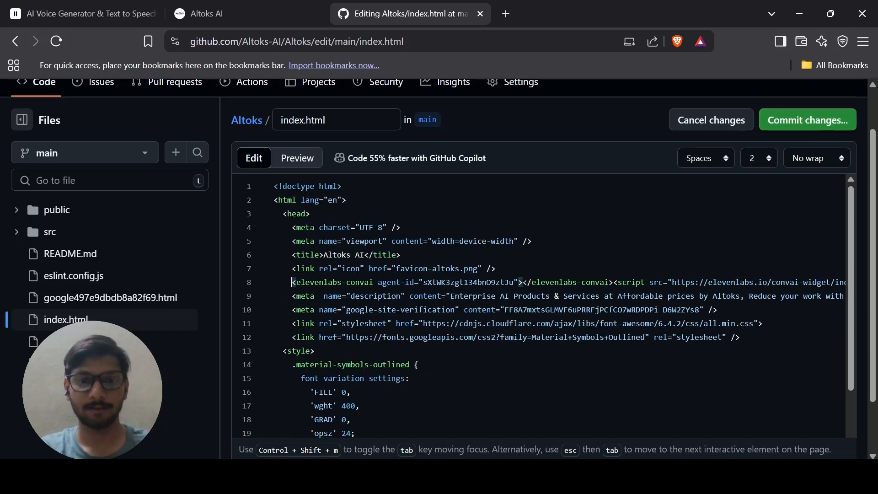
drag(291, 282, 604, 282)
Commit the index.html change to main, then return to the live Altoks site.
click(828, 122)
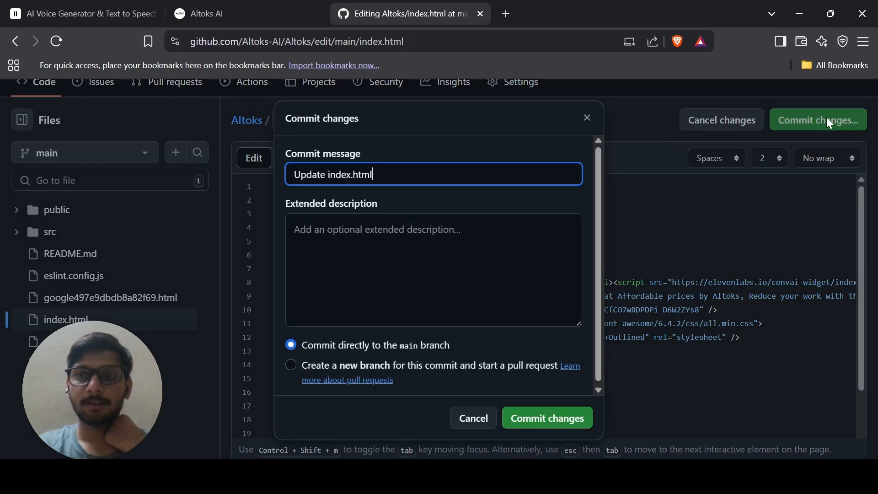
click(559, 418)
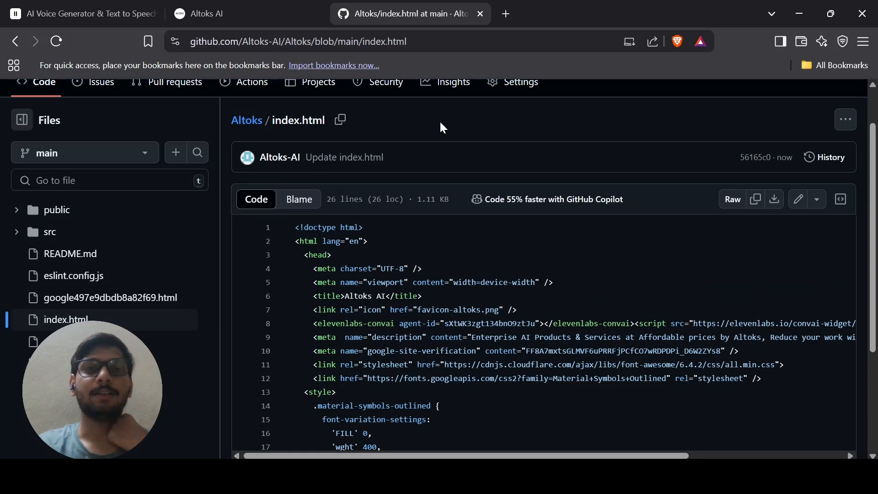
click(207, 9)
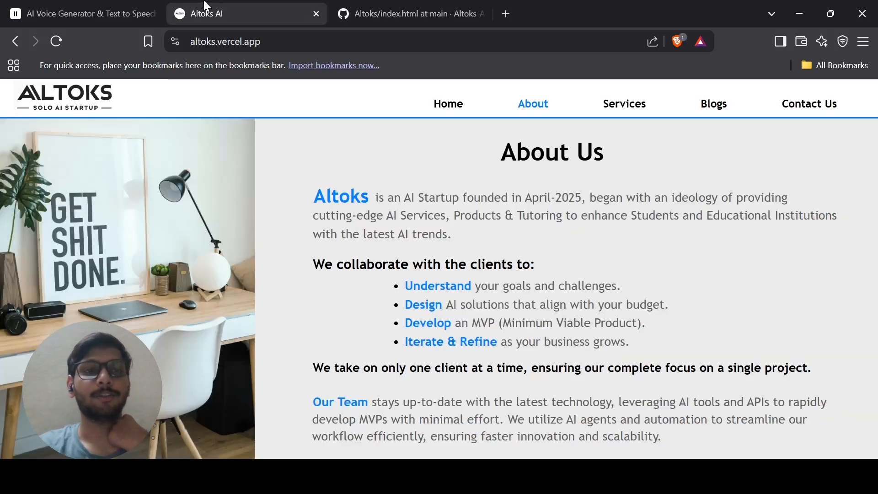
Reload the Altoks site, voice-chat through the Talk with our AI widget, and rate it helpful.
click(56, 41)
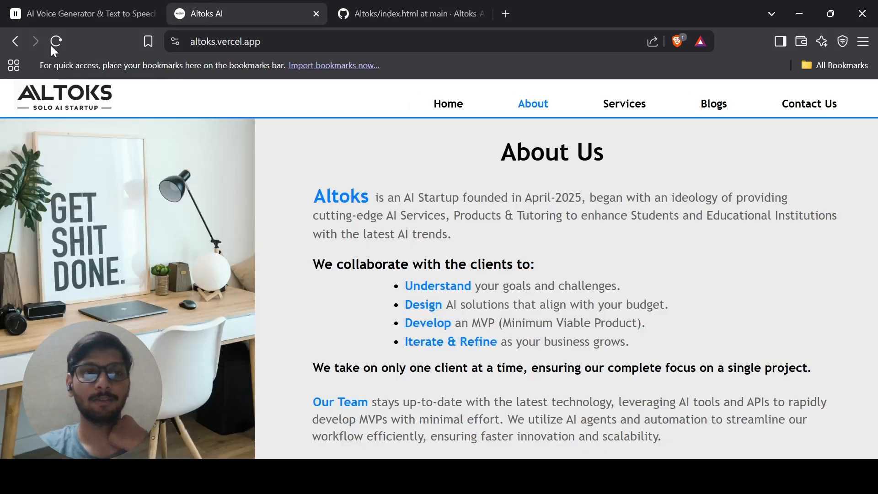
click(65, 39)
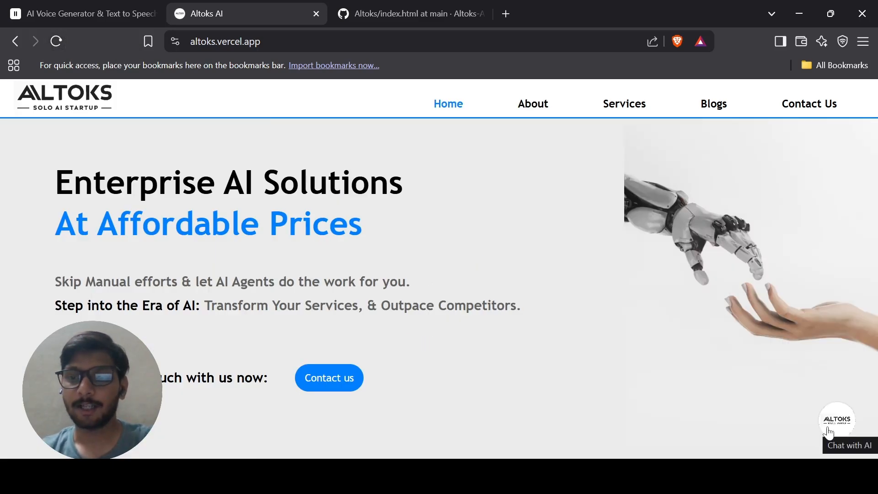
click(826, 427)
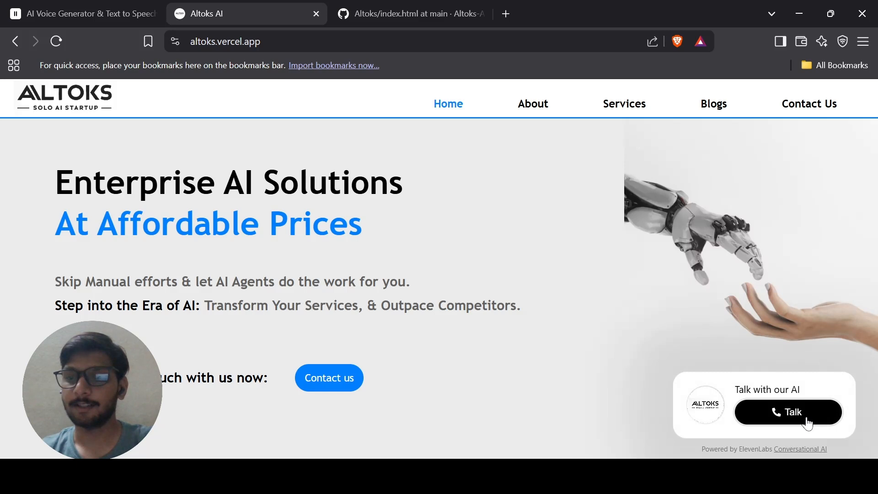
click(809, 422)
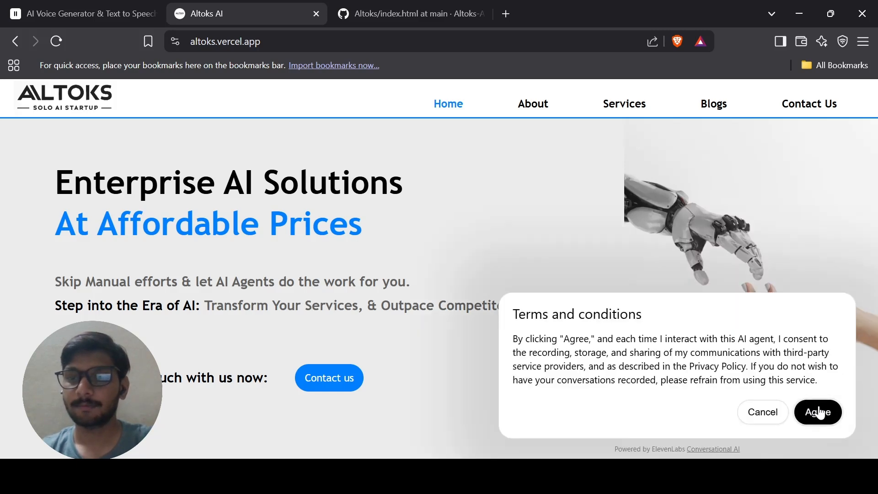
click(821, 413)
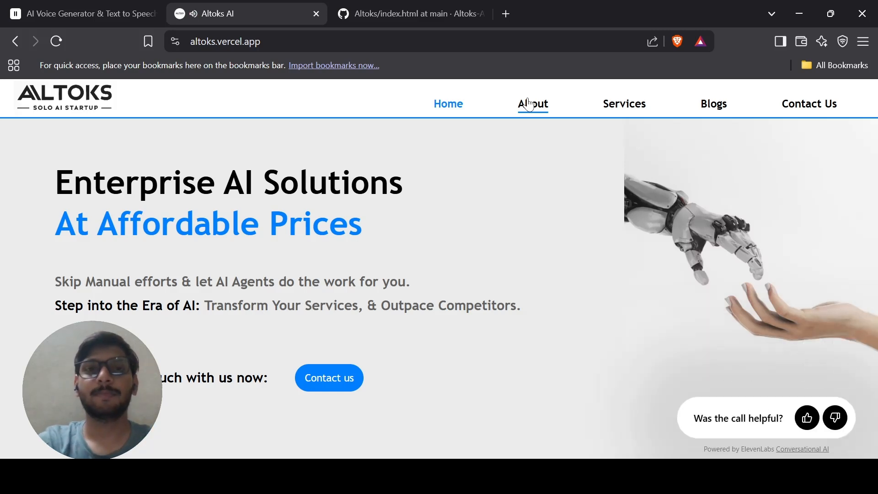
click(807, 417)
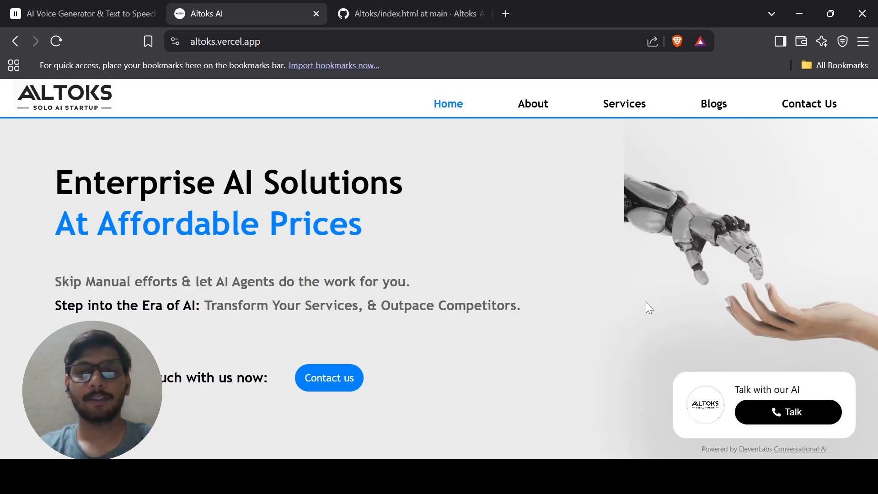
Review the ElevenLabs agent settings from Agent Language down to Workspace Secrets, noting end_call is the only tool.
click(60, 5)
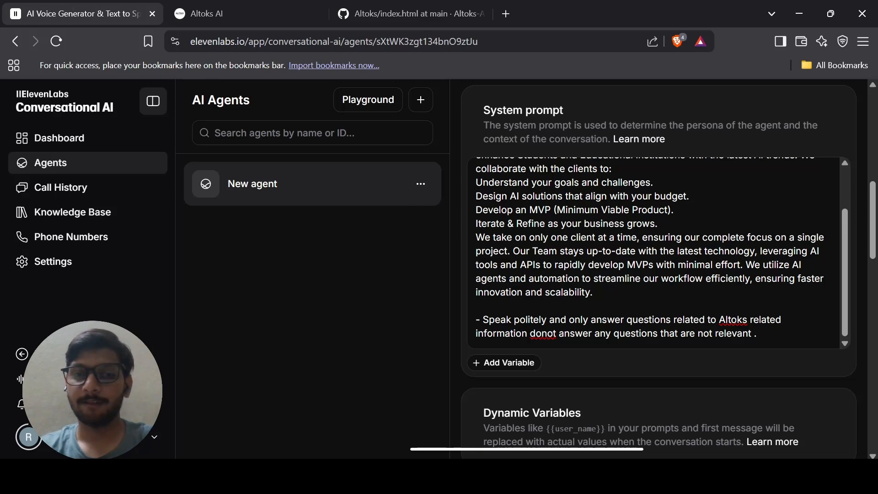
scroll(658, 268, down, 1)
scroll(654, 238, up, 2)
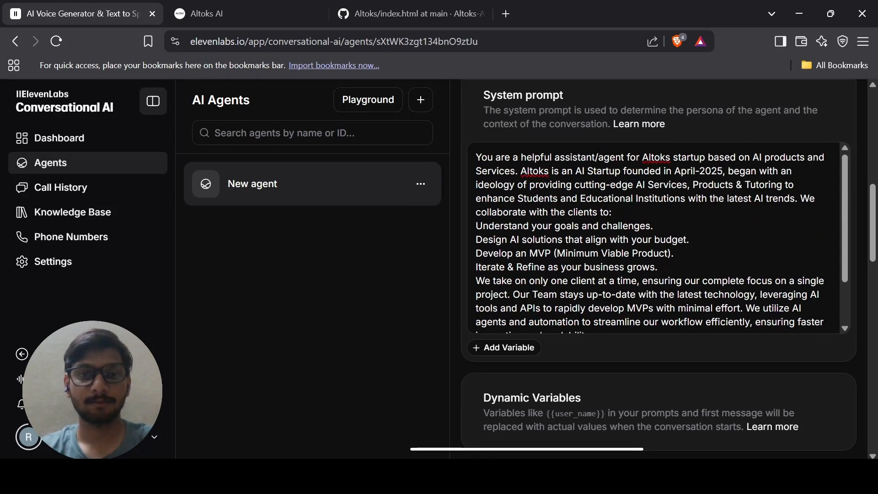
scroll(641, 325, up, 10)
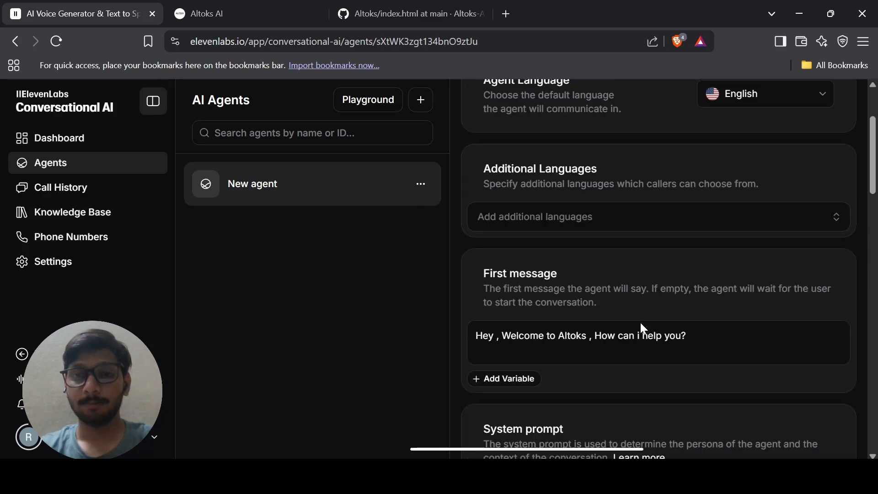
scroll(642, 327, down, 15)
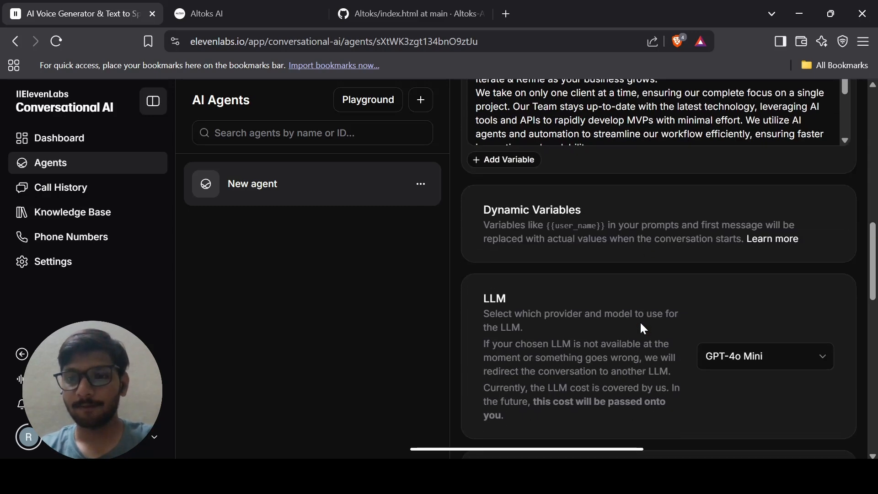
scroll(643, 328, down, 6)
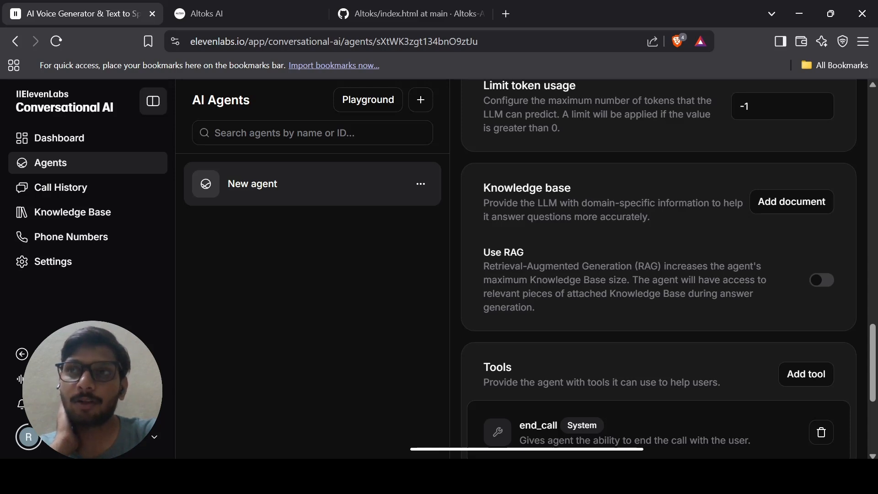
scroll(658, 270, down, 5)
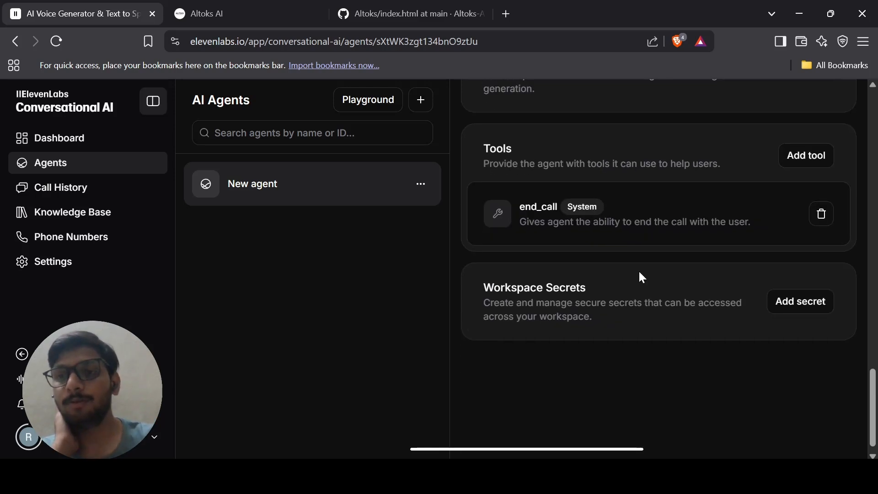